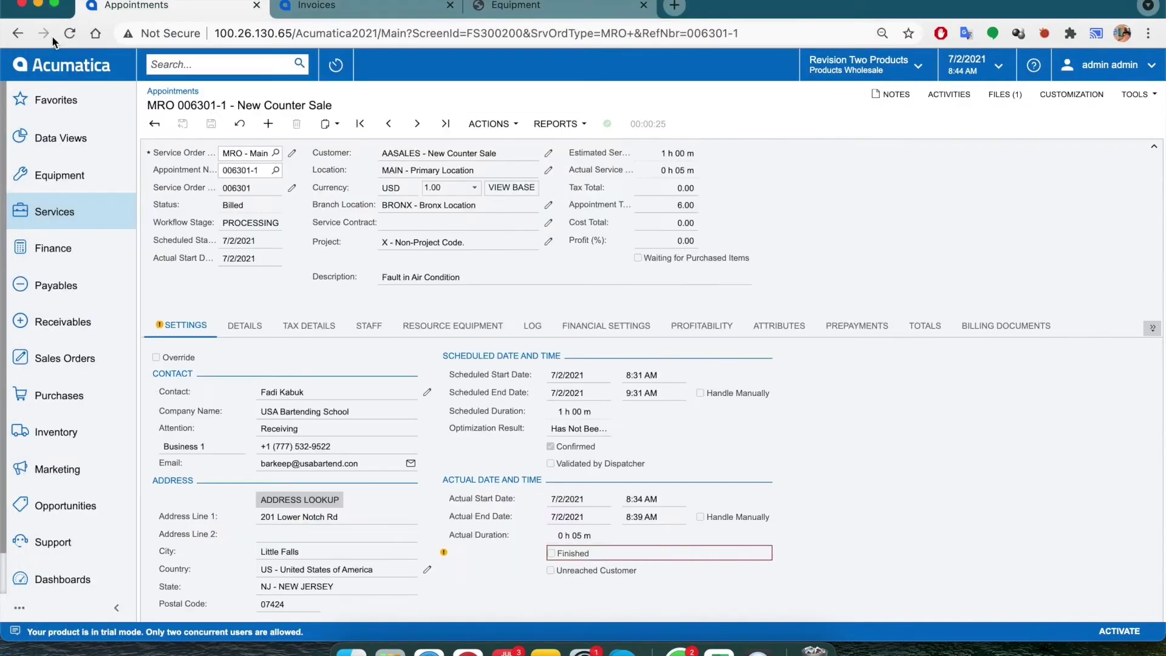
Step: Show all Services pages, switch to the Equipment workspace, and start a new service contract
{"action": "left_click", "coordinate": [99, 217]}
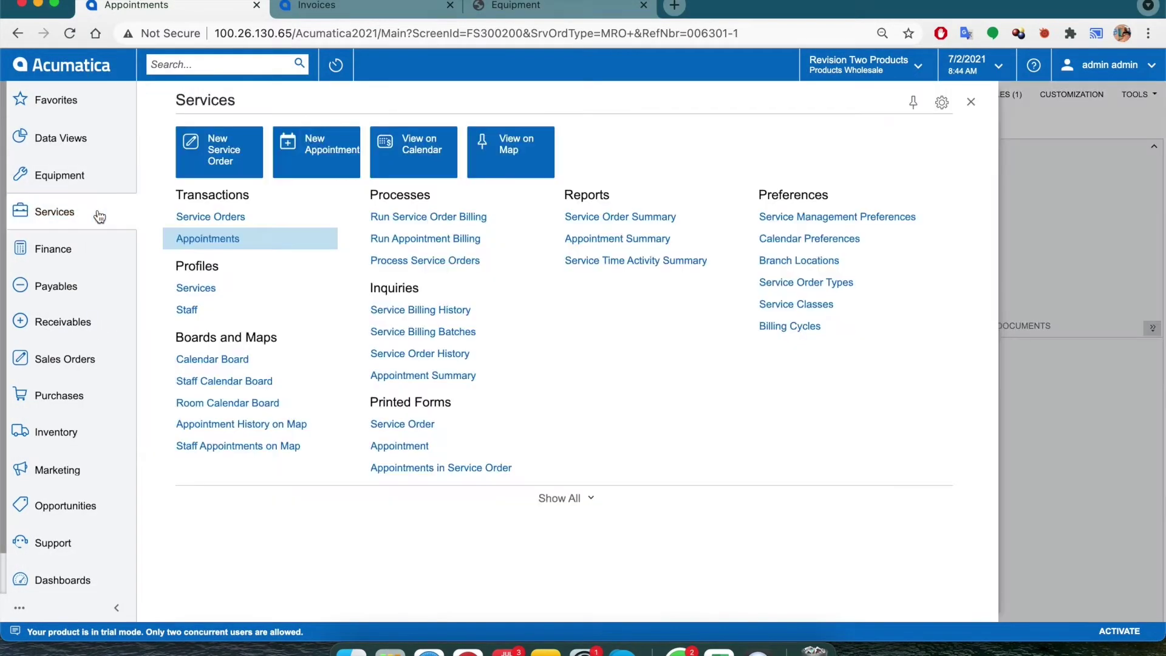
{"action": "left_click", "coordinate": [562, 499]}
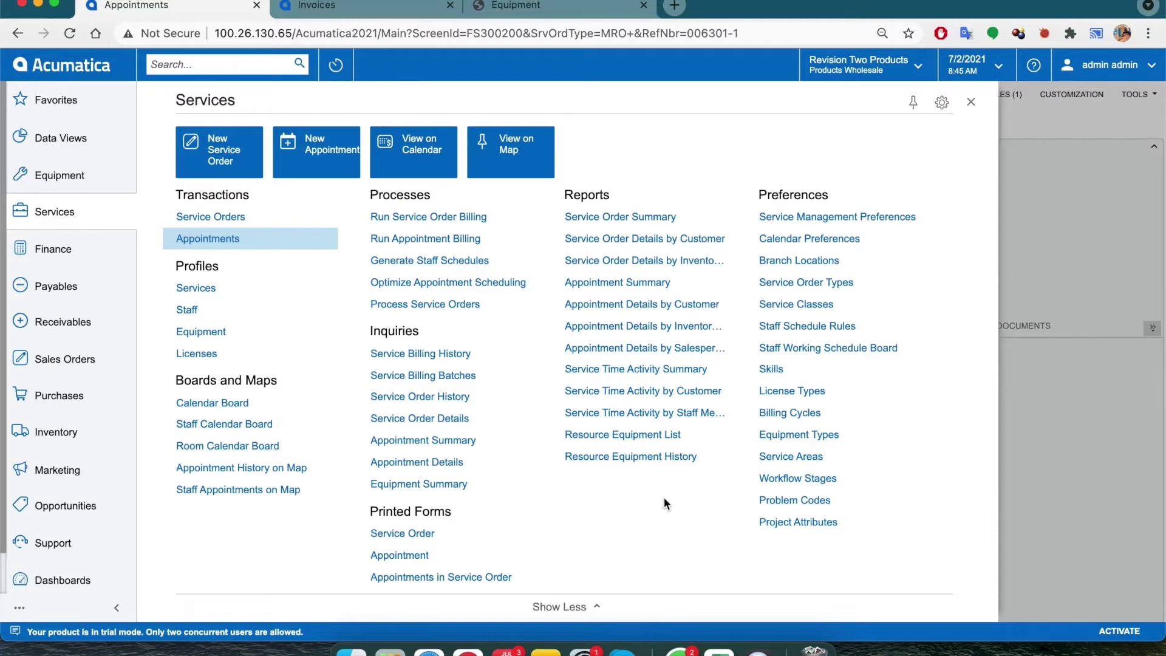
{"action": "left_click", "coordinate": [79, 186]}
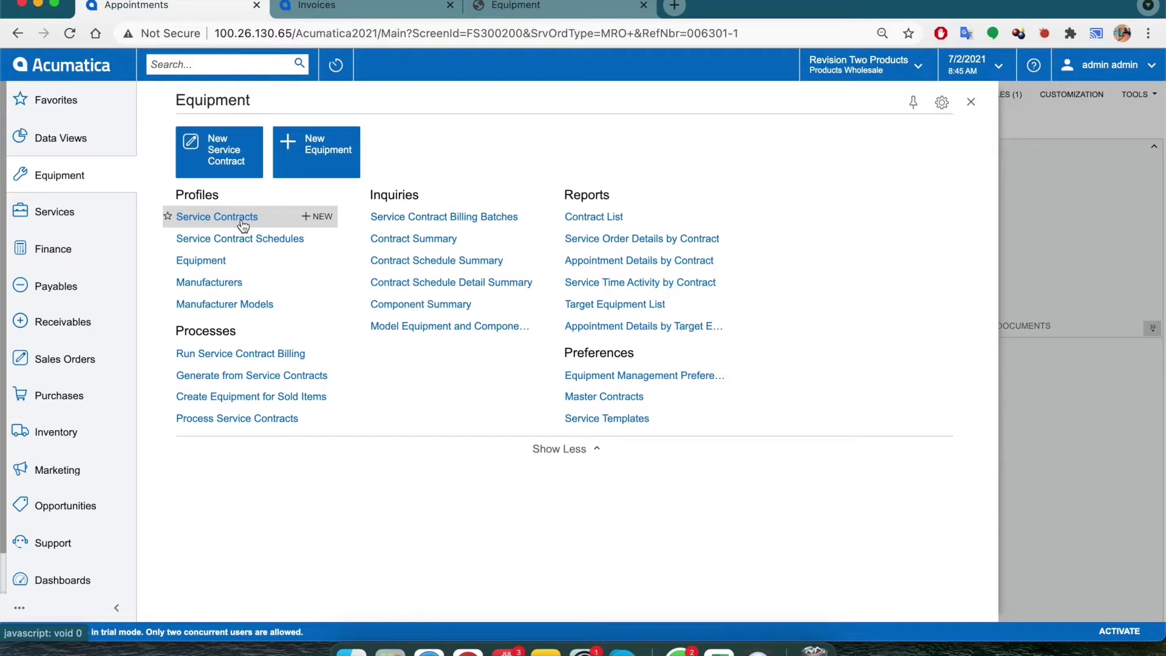
{"action": "left_click", "coordinate": [226, 162]}
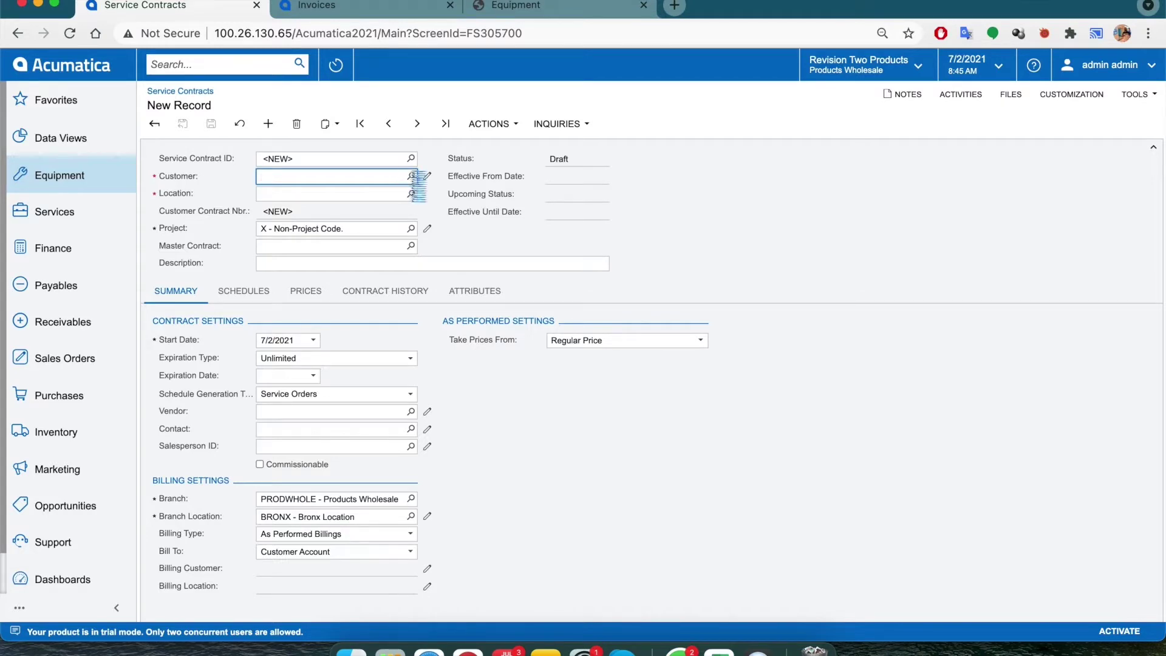
Step: Create a contract for customer AASALES with Expiring type, expiration date 7/2/2022, and save it
{"action": "left_click", "coordinate": [412, 177]}
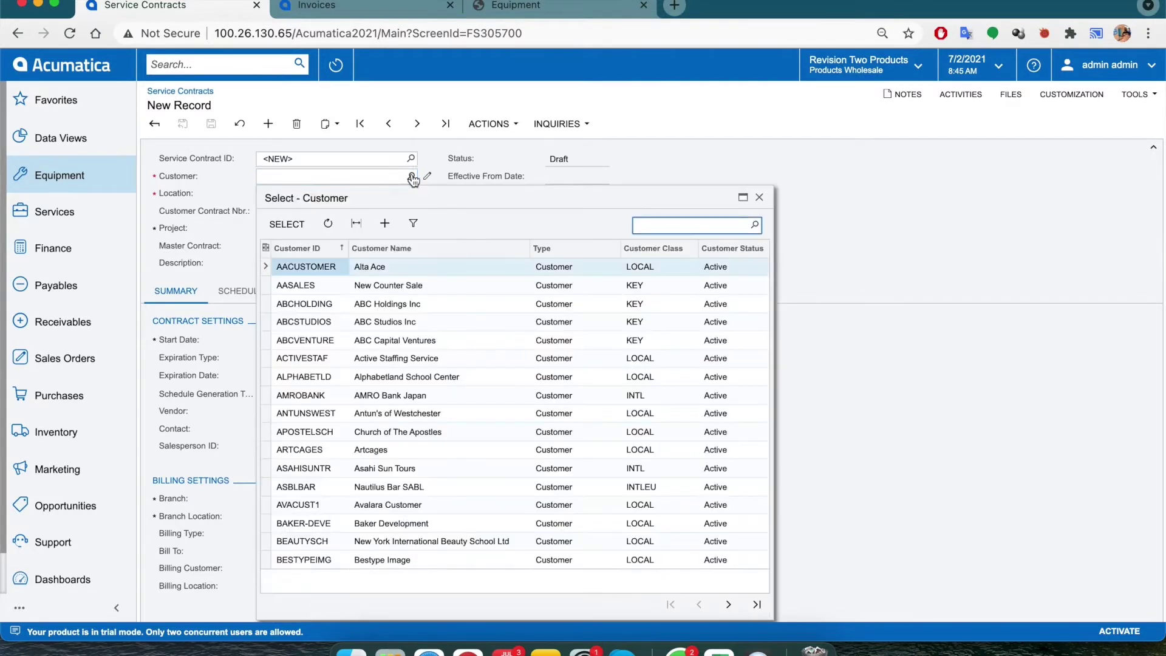
{"action": "double_click", "coordinate": [368, 286]}
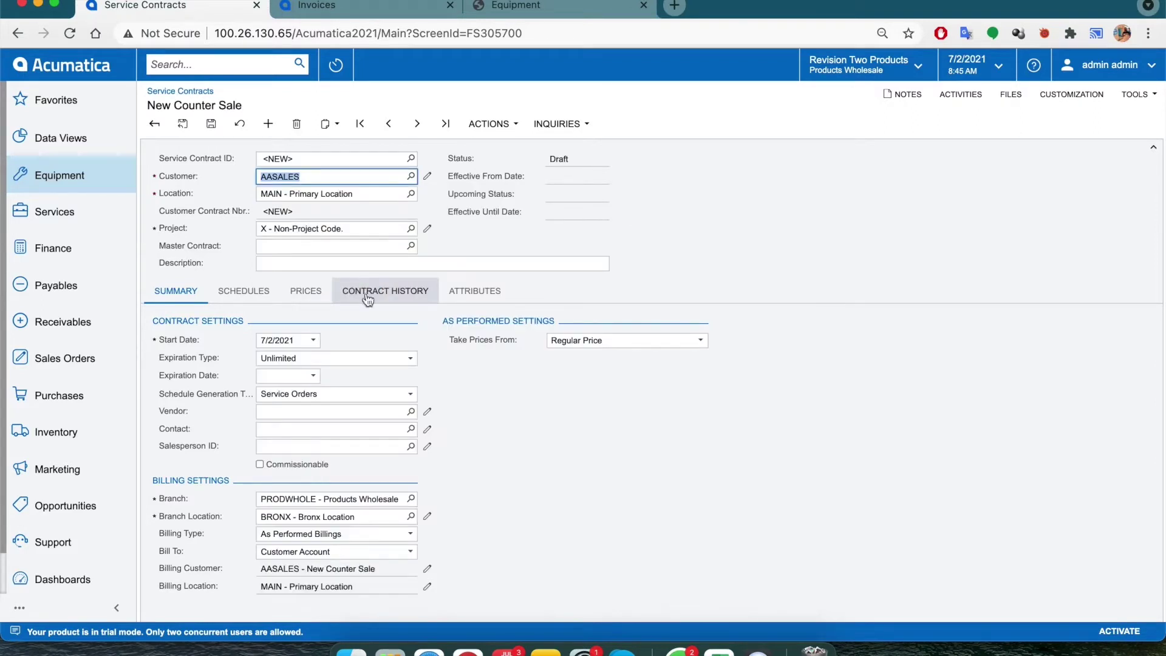
{"action": "left_click", "coordinate": [317, 360]}
{"action": "left_click", "coordinate": [314, 370]}
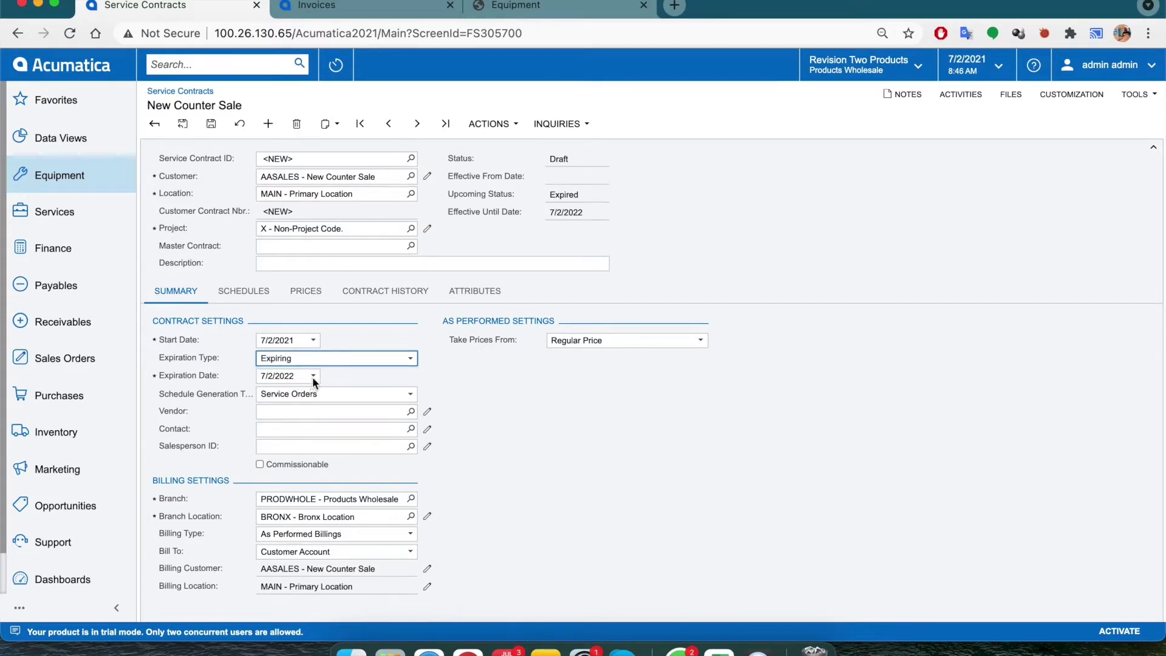
{"action": "left_click", "coordinate": [314, 376]}
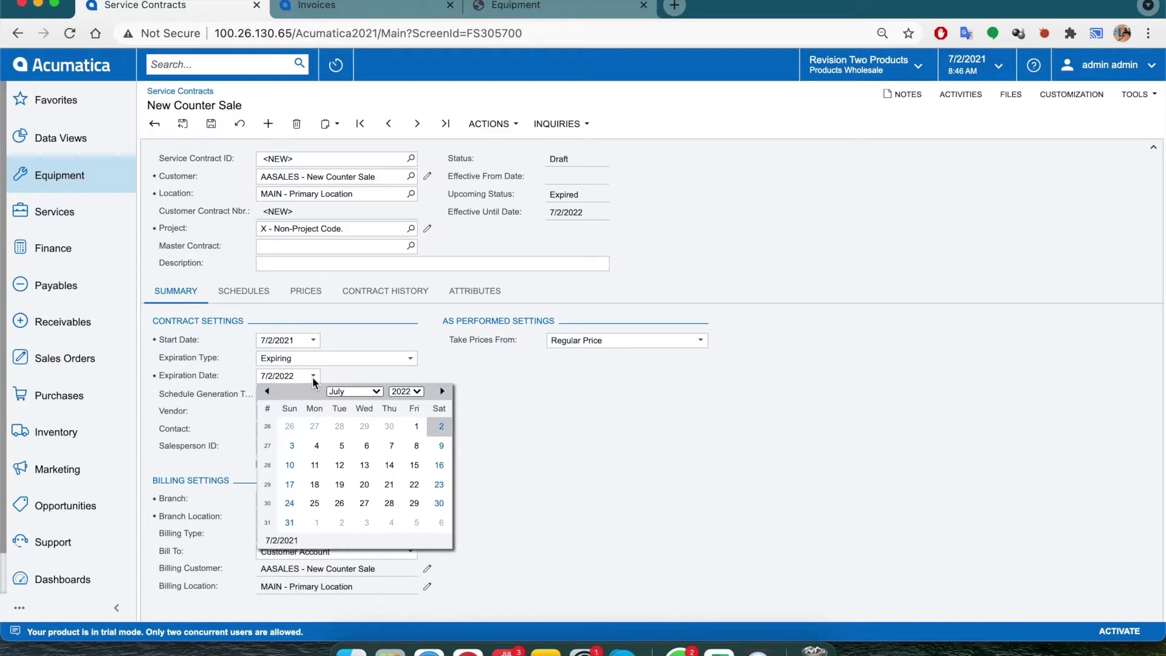
{"action": "left_click", "coordinate": [436, 369]}
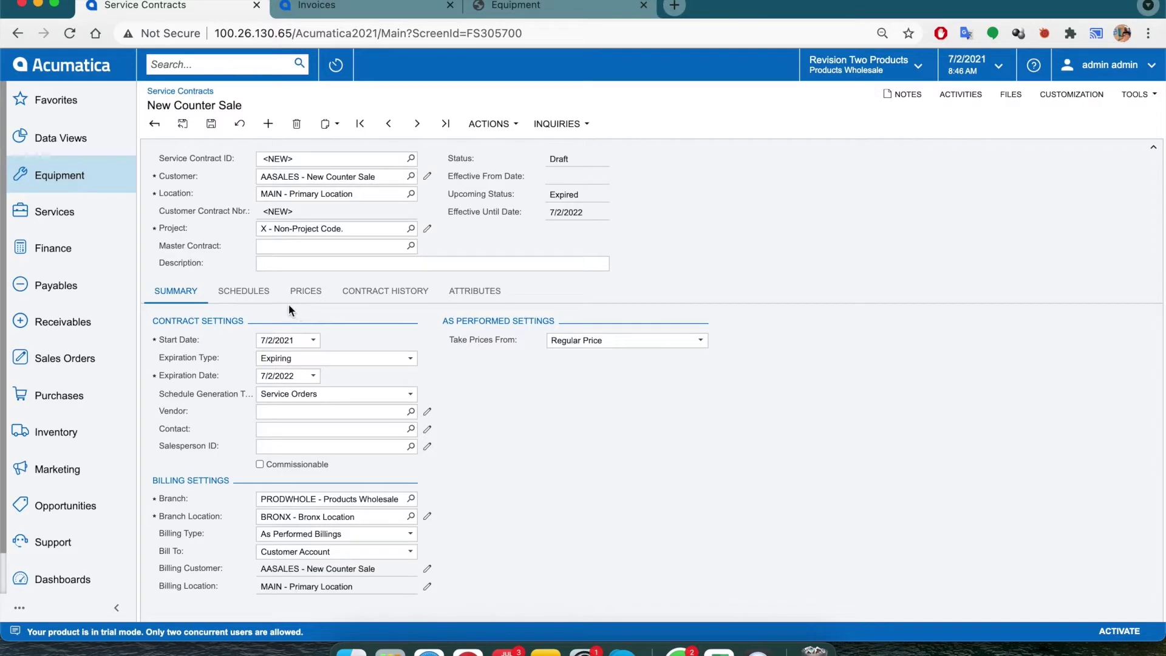
{"action": "left_click", "coordinate": [212, 124]}
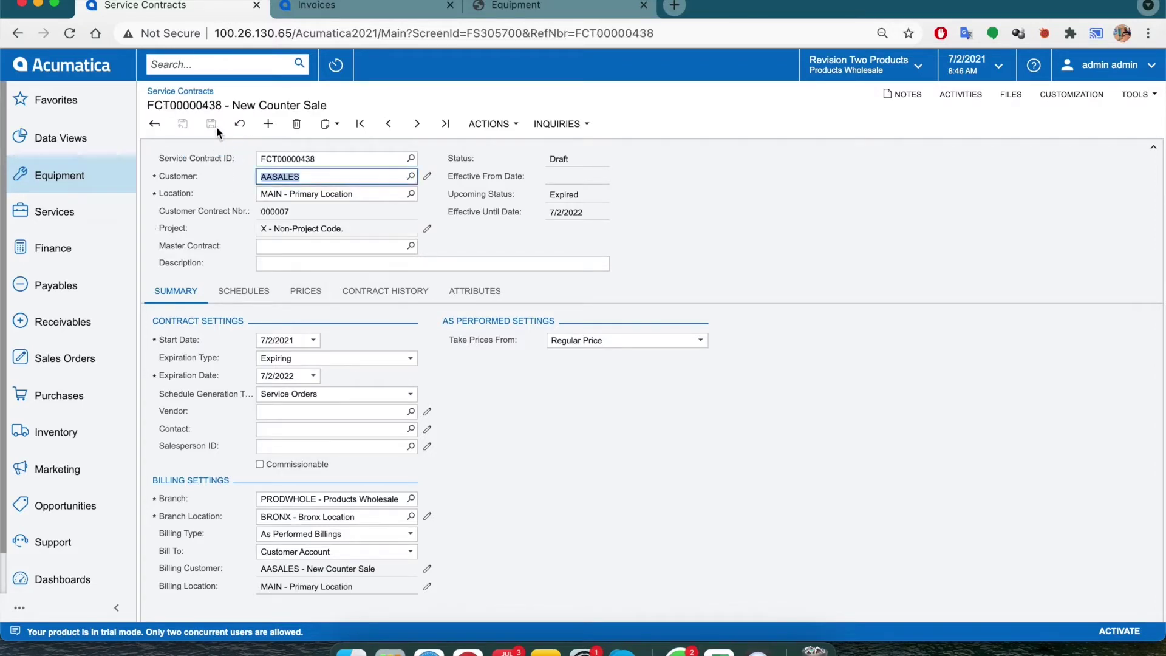
Step: Add a new schedule to the contract with a blank detail line
{"action": "left_click", "coordinate": [249, 291]}
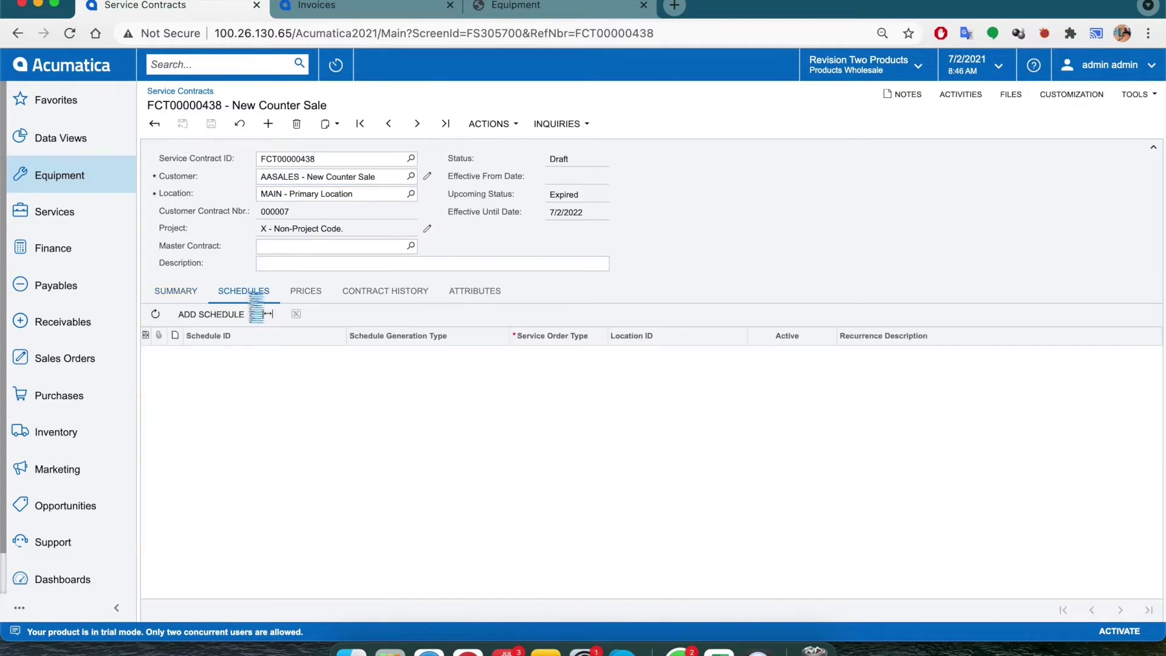
{"action": "left_click", "coordinate": [215, 320]}
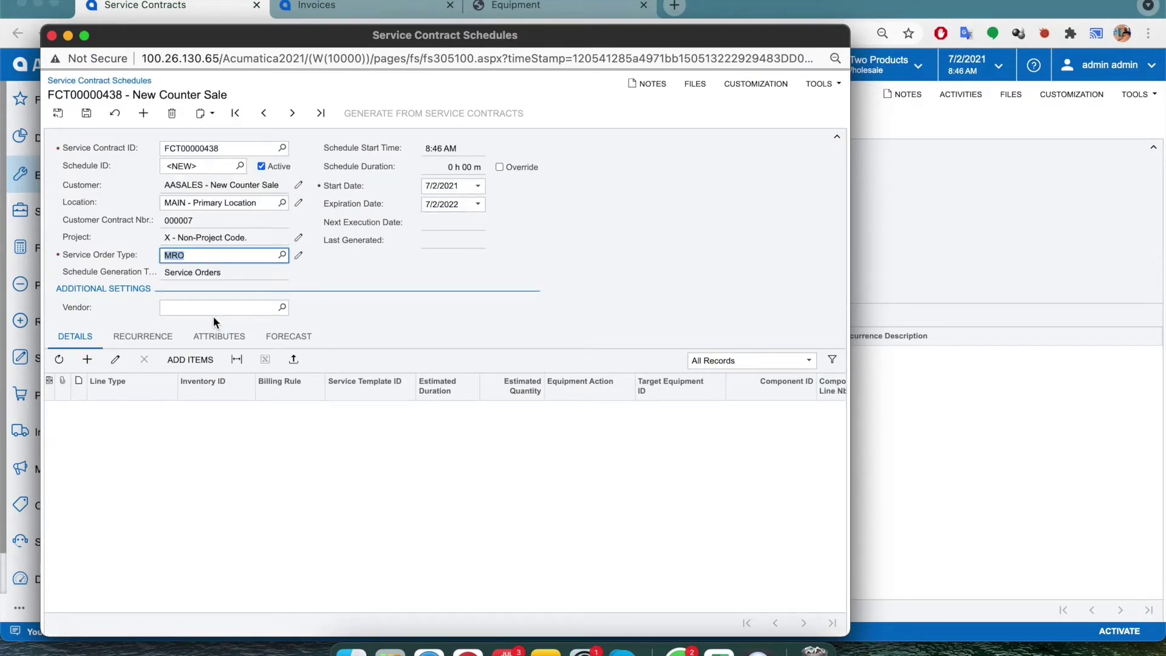
{"action": "left_click", "coordinate": [87, 359]}
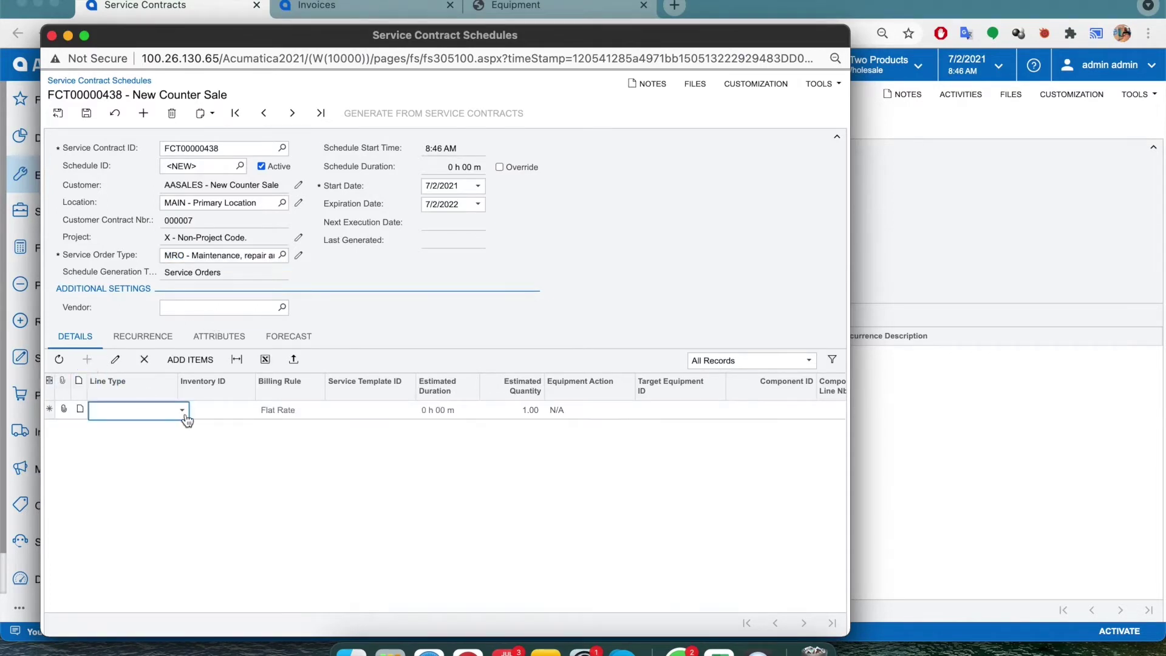
{"action": "left_click", "coordinate": [214, 411]}
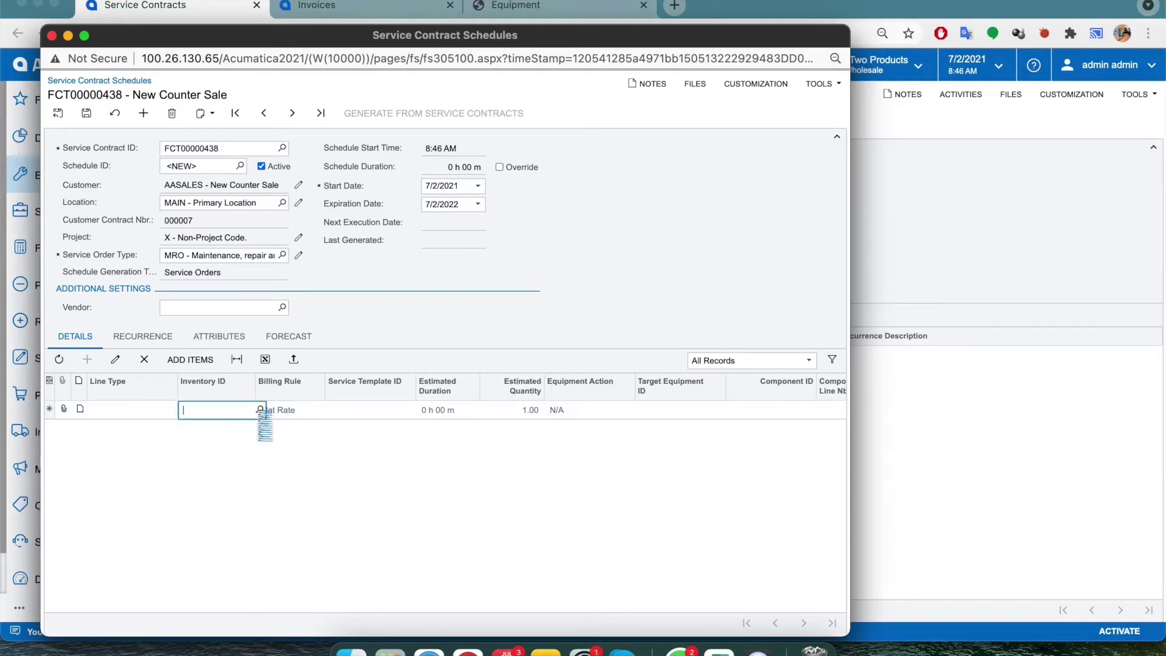
{"action": "left_click", "coordinate": [260, 410]}
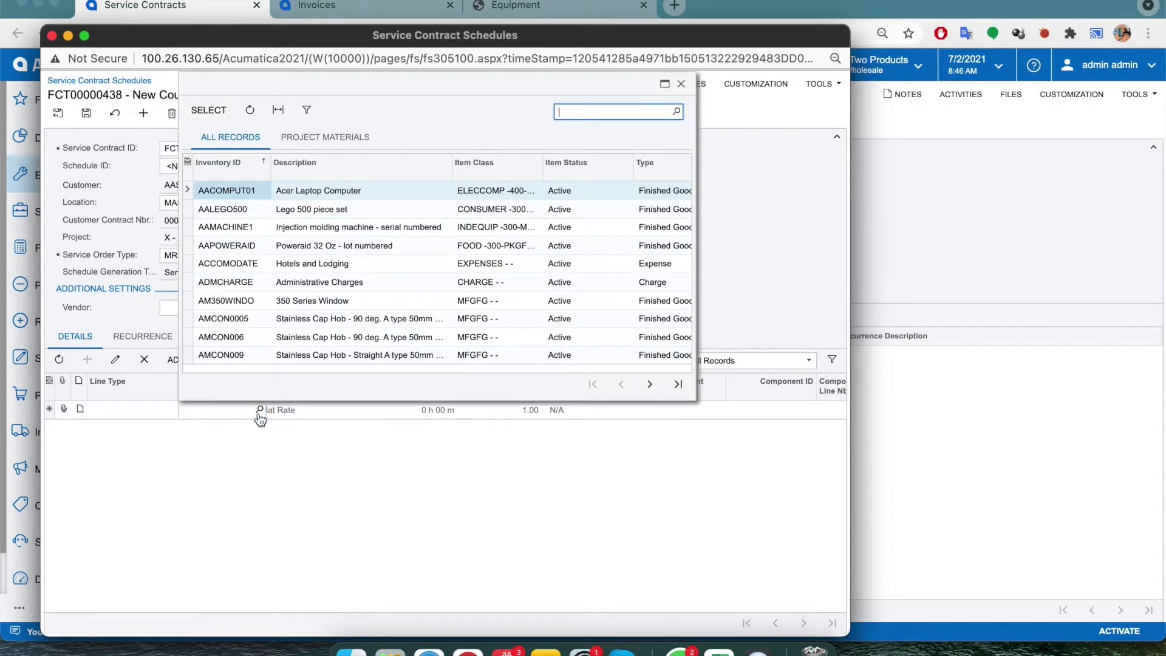
{"action": "left_click", "coordinate": [158, 409]}
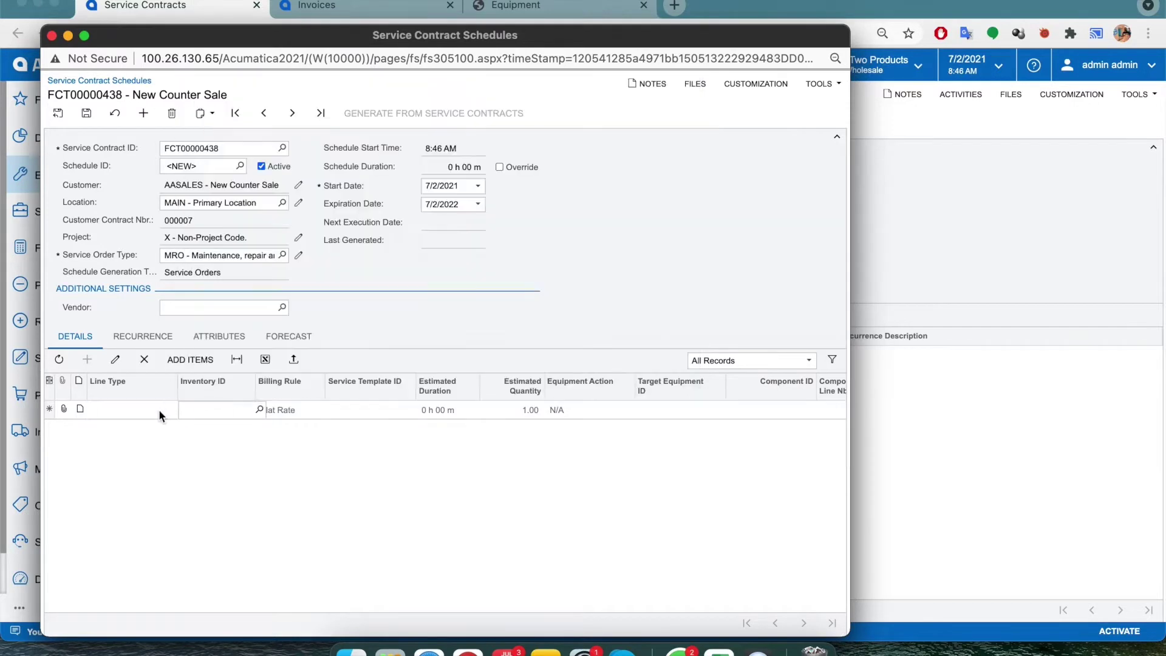
Step: Make the detail line a Service line for MAINT12MTH annual maintenance
{"action": "left_click", "coordinate": [184, 415]}
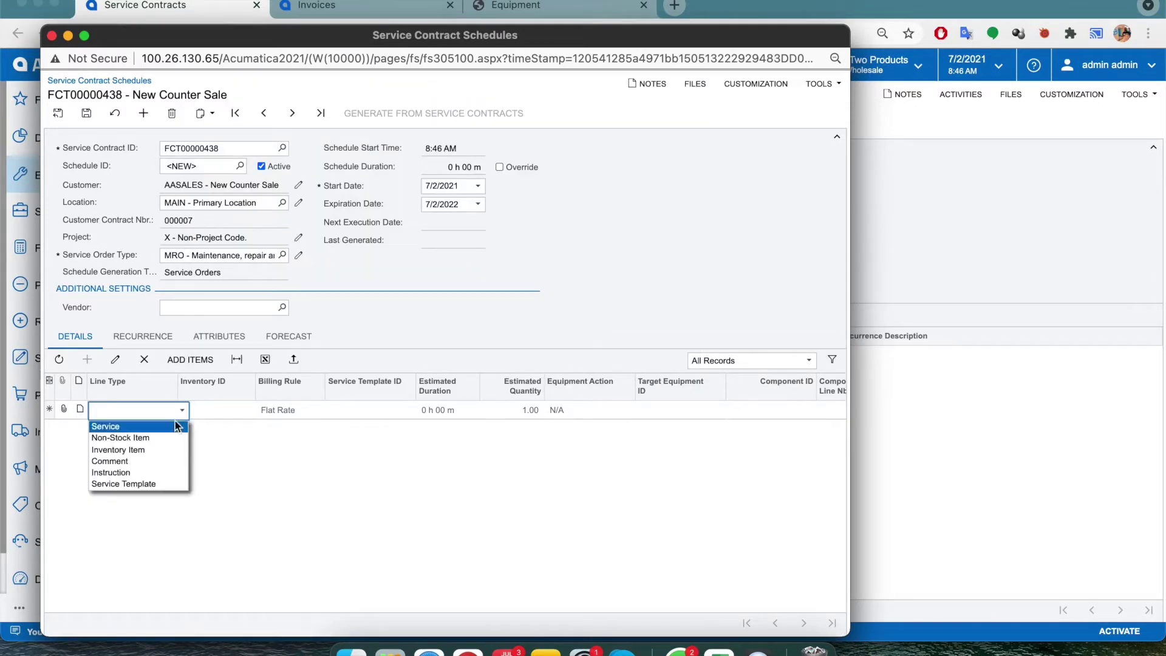
{"action": "left_click", "coordinate": [173, 423]}
{"action": "left_click", "coordinate": [224, 409]}
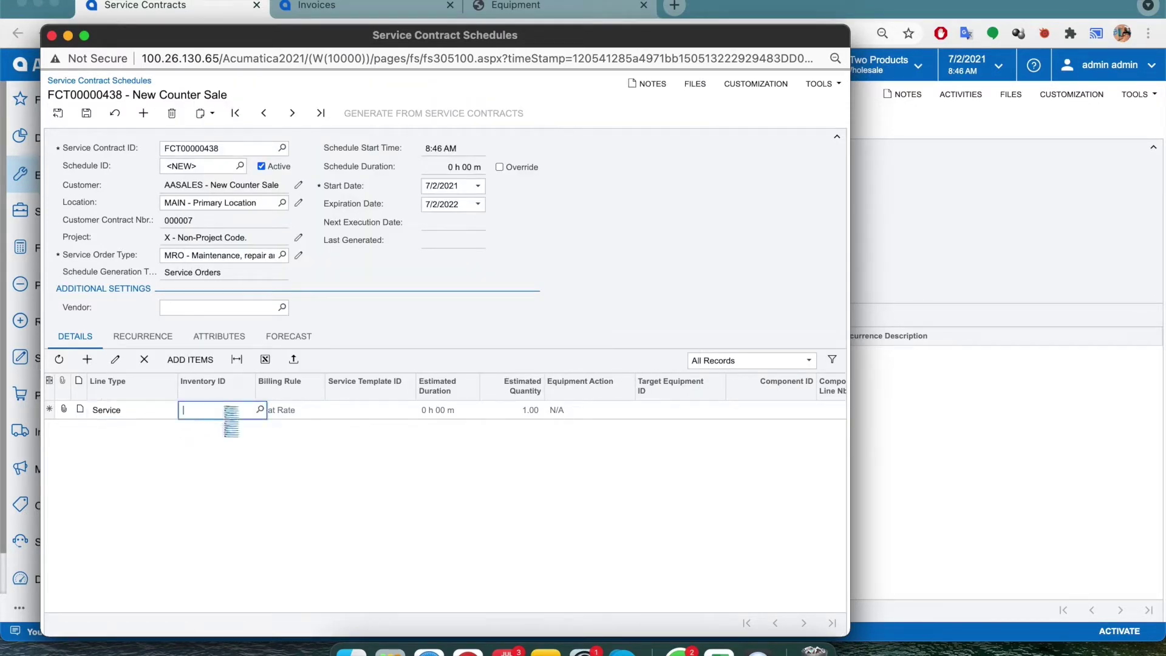
{"action": "left_click", "coordinate": [261, 412]}
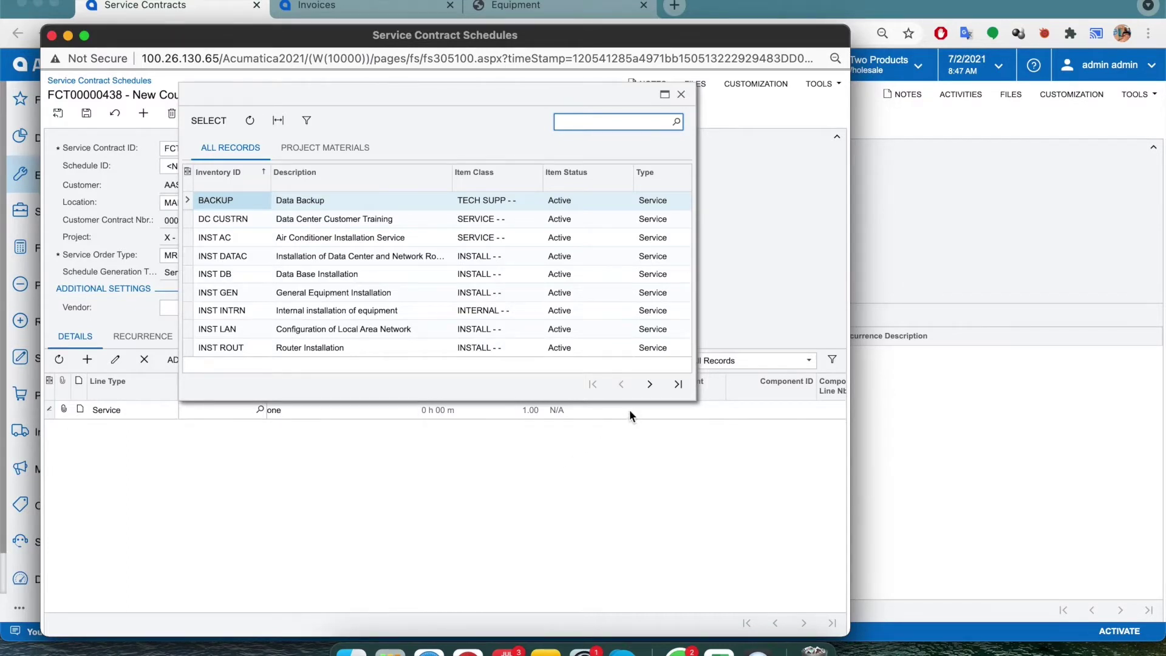
{"action": "left_click", "coordinate": [647, 387]}
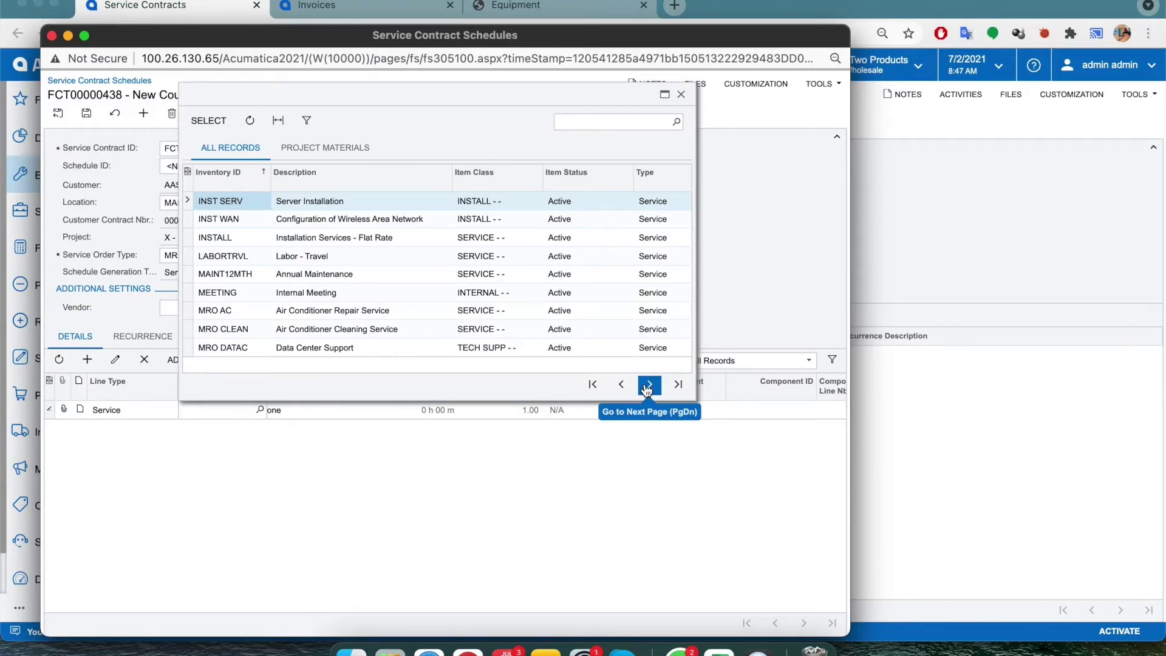
{"action": "left_click", "coordinate": [337, 274]}
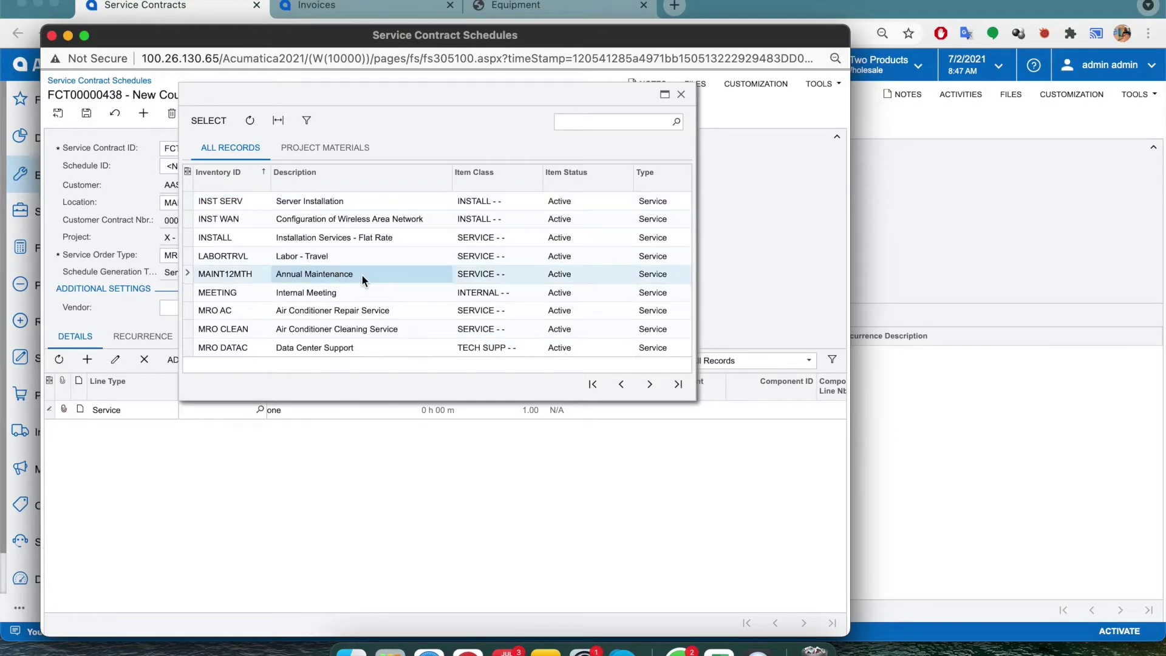
{"action": "double_click", "coordinate": [362, 274]}
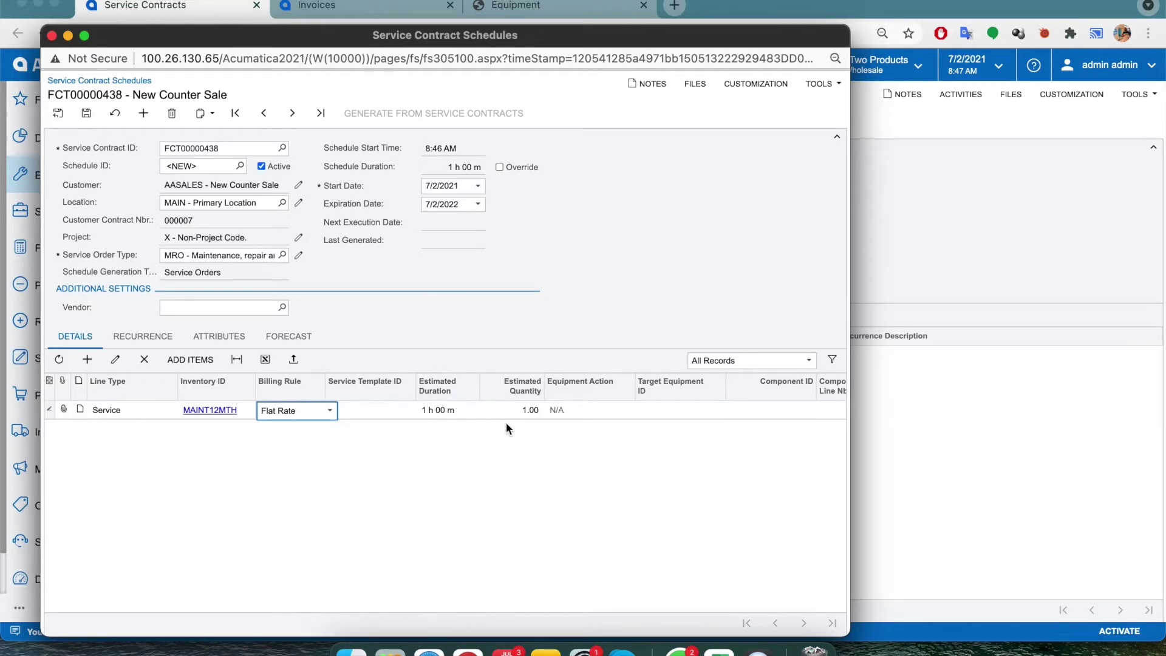
{"action": "left_click", "coordinate": [662, 408]}
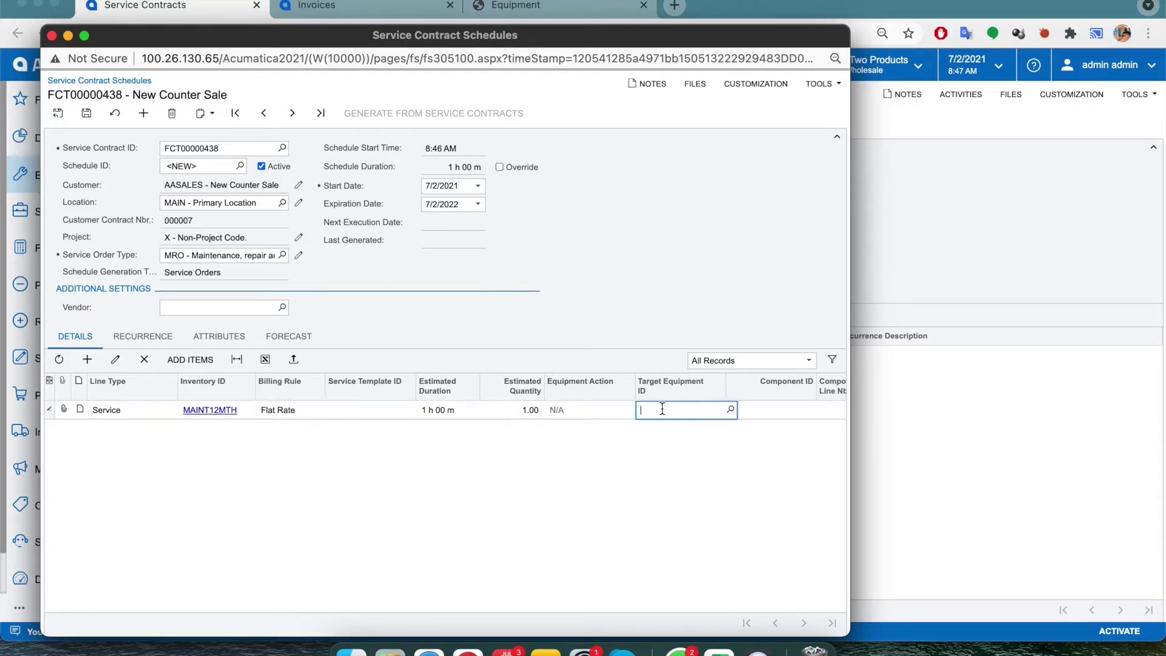
Step: Target customer equipment SME00009 on the schedule line
{"action": "left_click", "coordinate": [731, 410]}
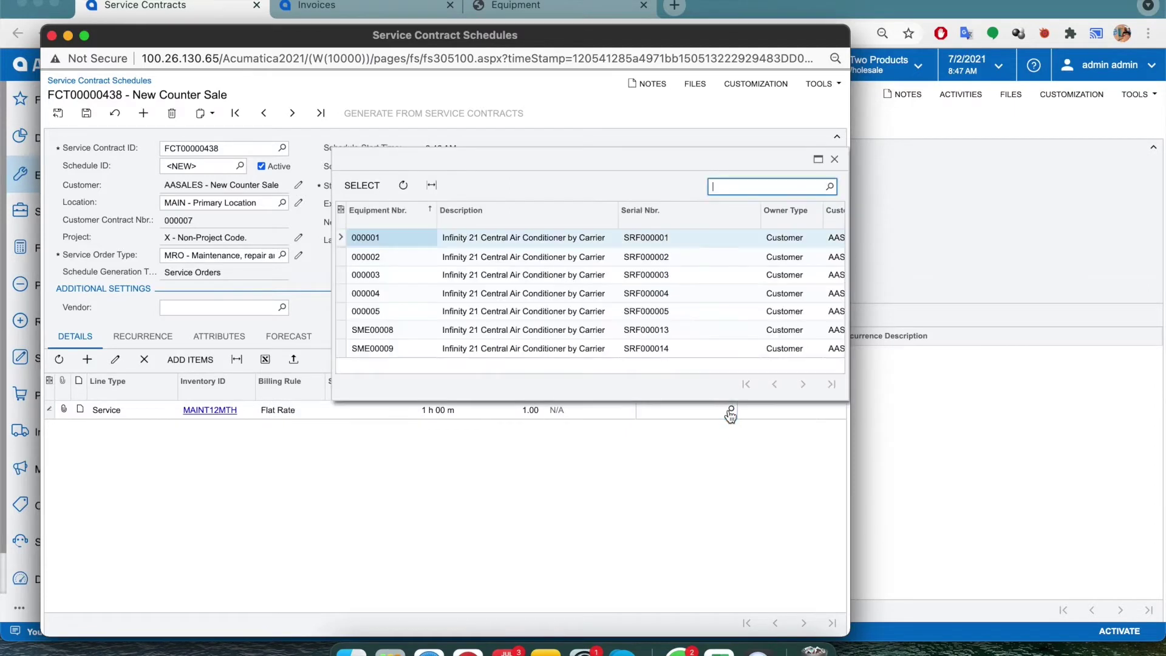
{"action": "key", "text": "Escape"}
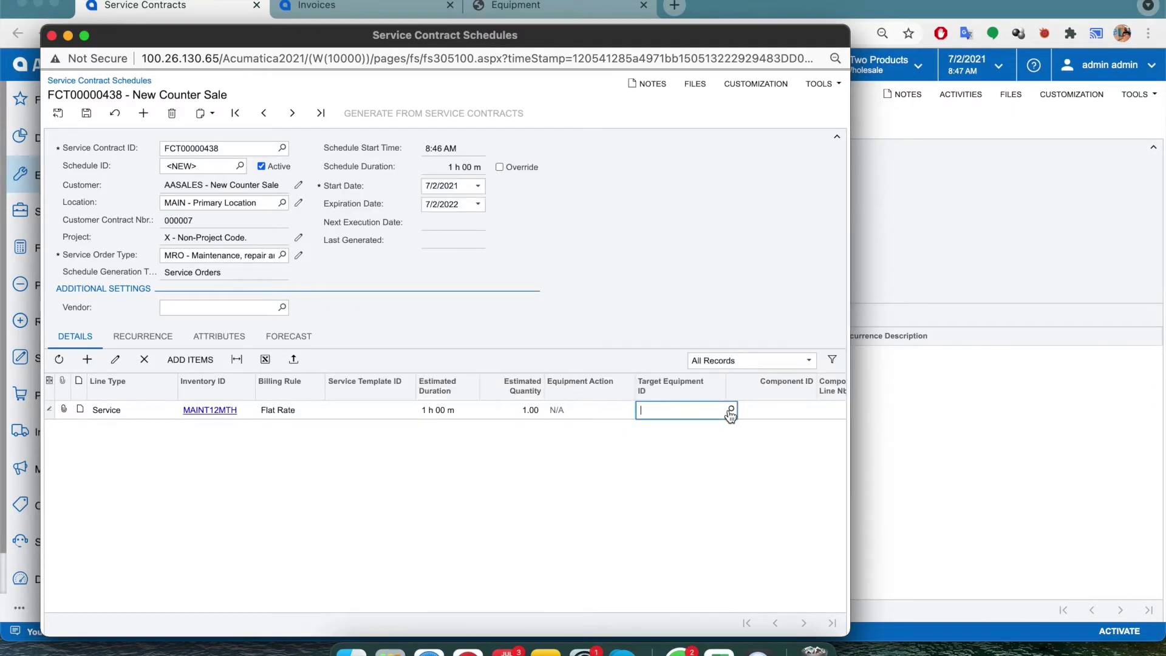
{"action": "left_click", "coordinate": [730, 410]}
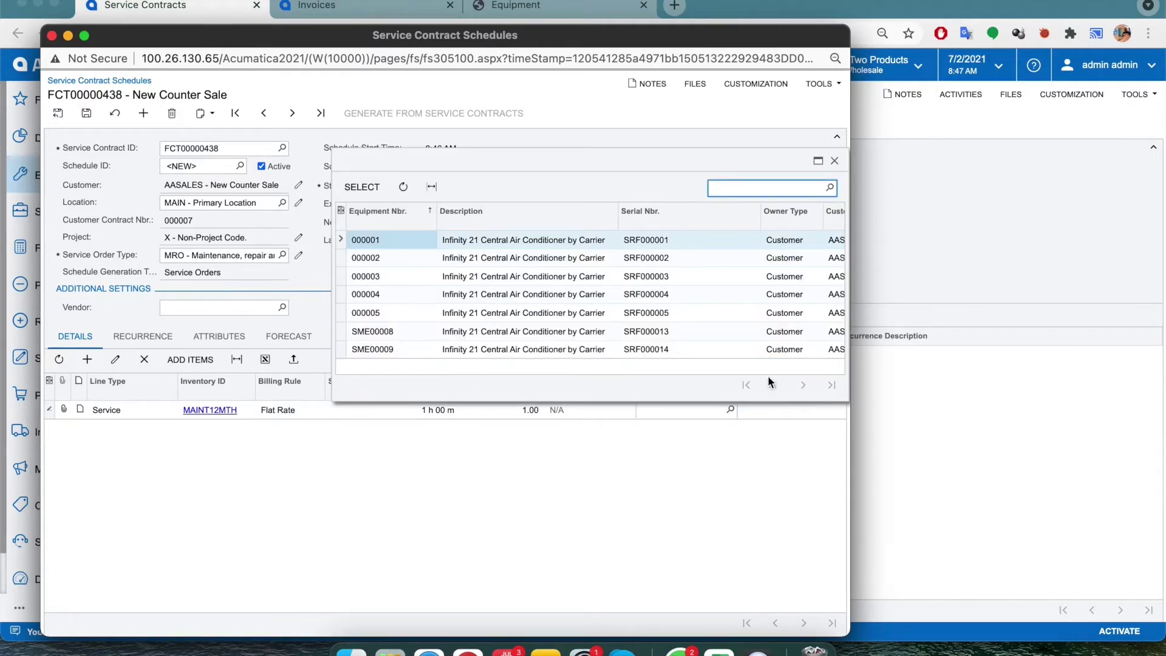
{"action": "double_click", "coordinate": [610, 348]}
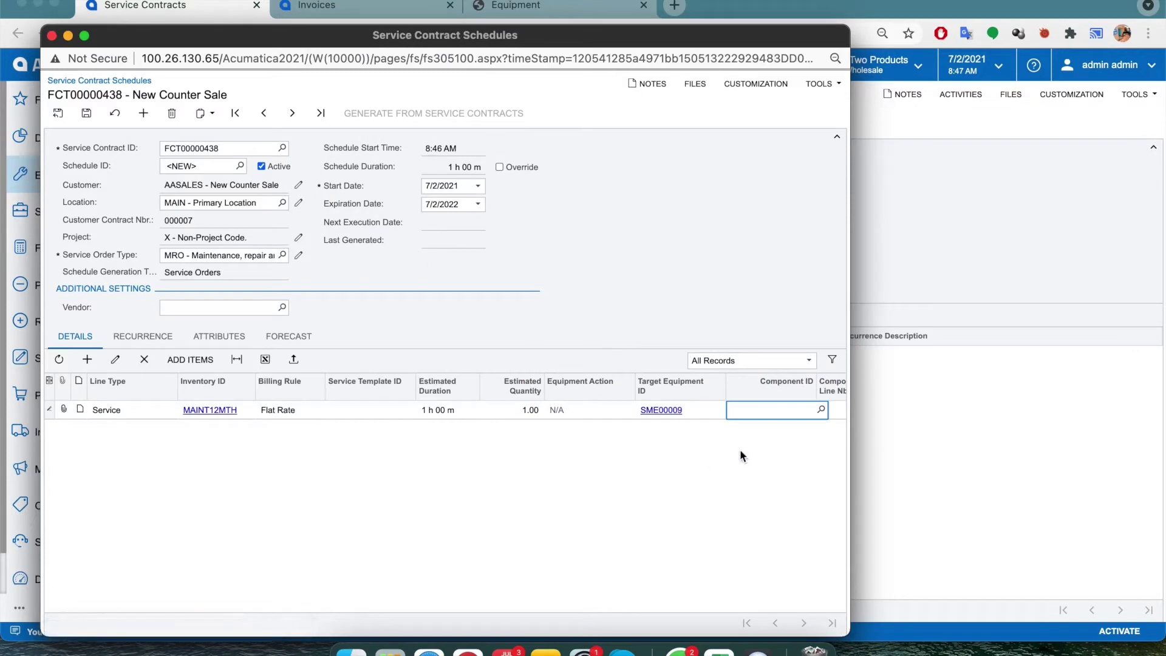
{"action": "scroll", "coordinate": [740, 450], "scroll_direction": "right", "scroll_amount": 5}
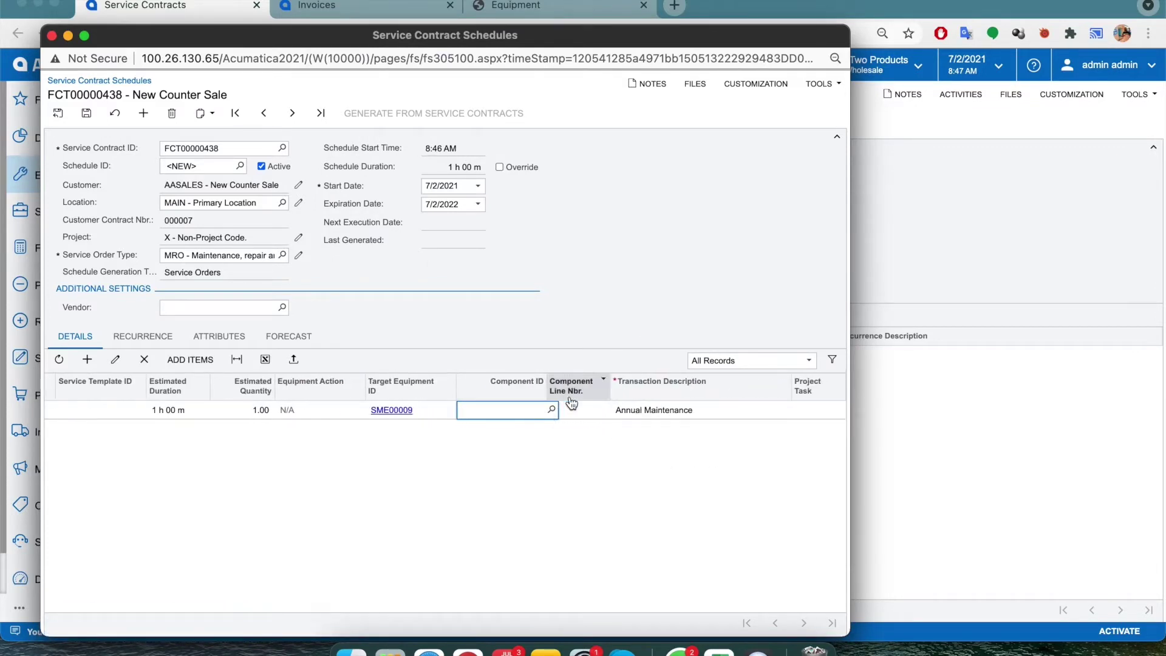
{"action": "scroll", "coordinate": [692, 431], "scroll_direction": "down", "scroll_amount": 2}
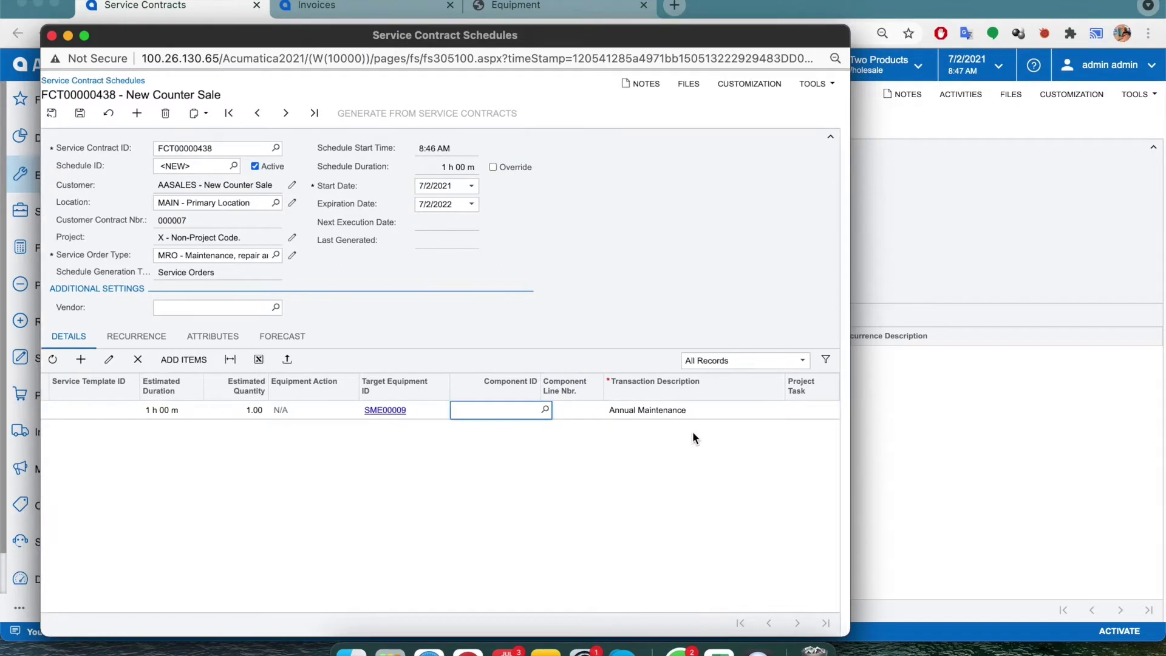
{"action": "scroll", "coordinate": [429, 465], "scroll_direction": "left", "scroll_amount": 5}
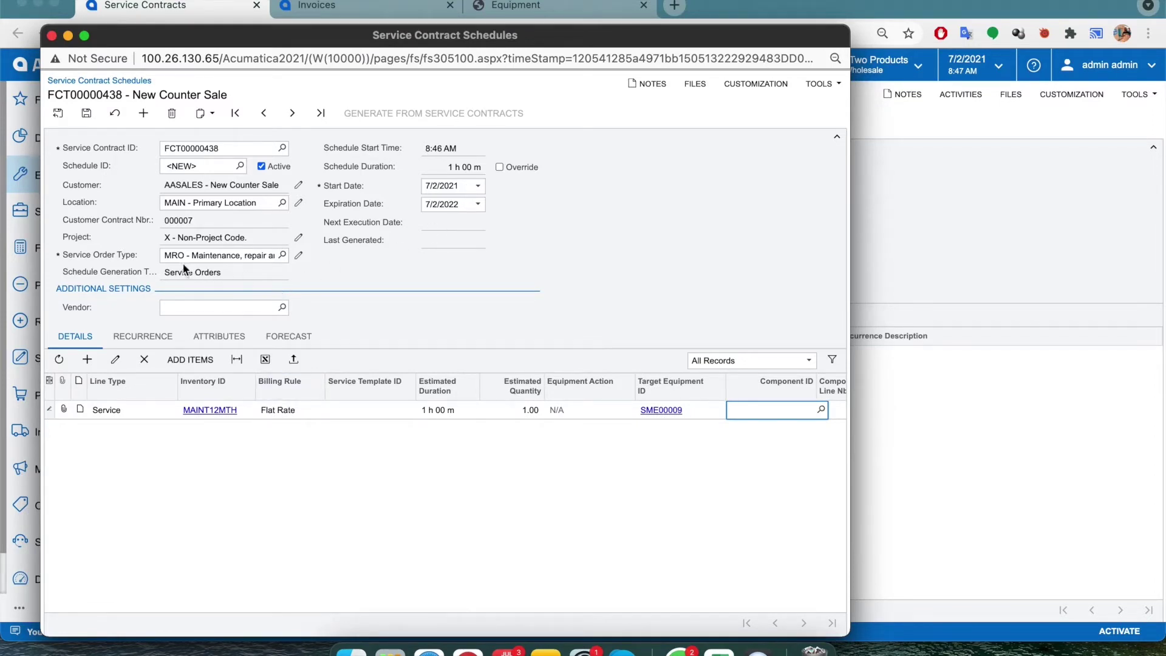
Step: Set the service order type to MRO and save the schedule as FSC00000701
{"action": "left_click", "coordinate": [282, 255]}
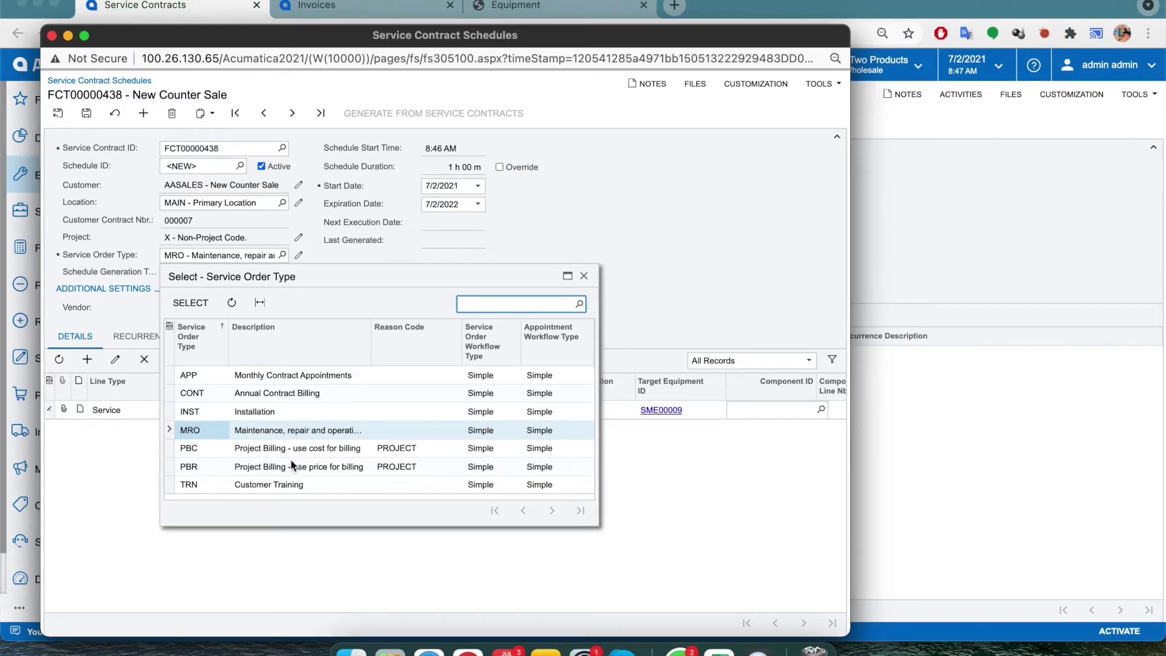
{"action": "left_click", "coordinate": [584, 276]}
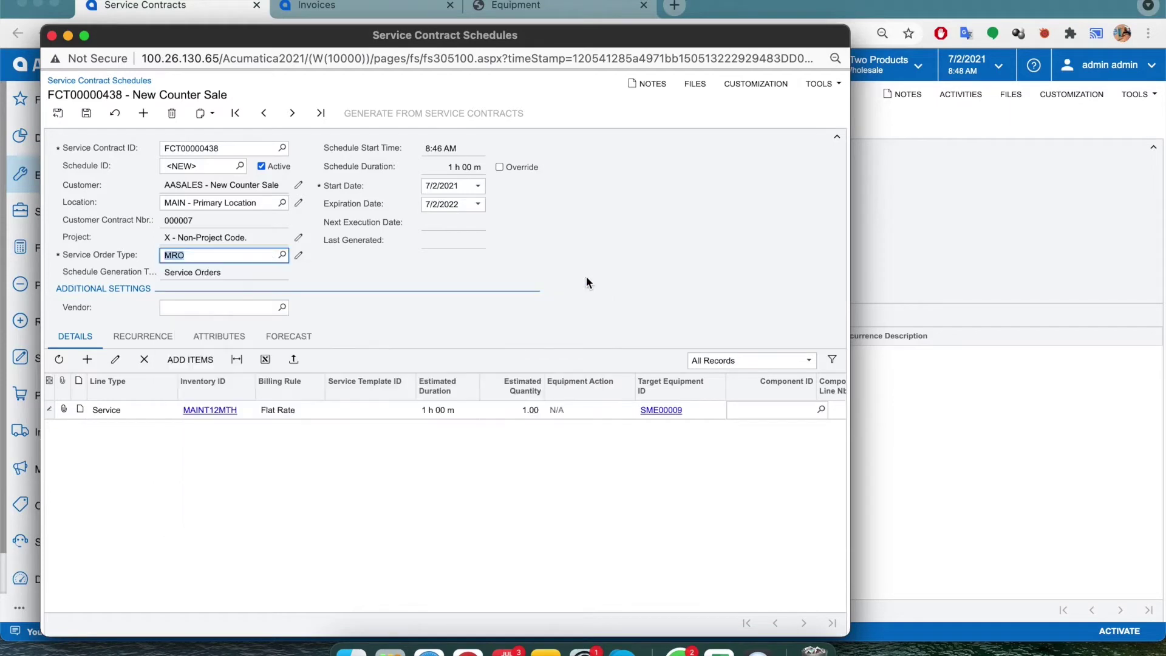
{"action": "left_click", "coordinate": [87, 113]}
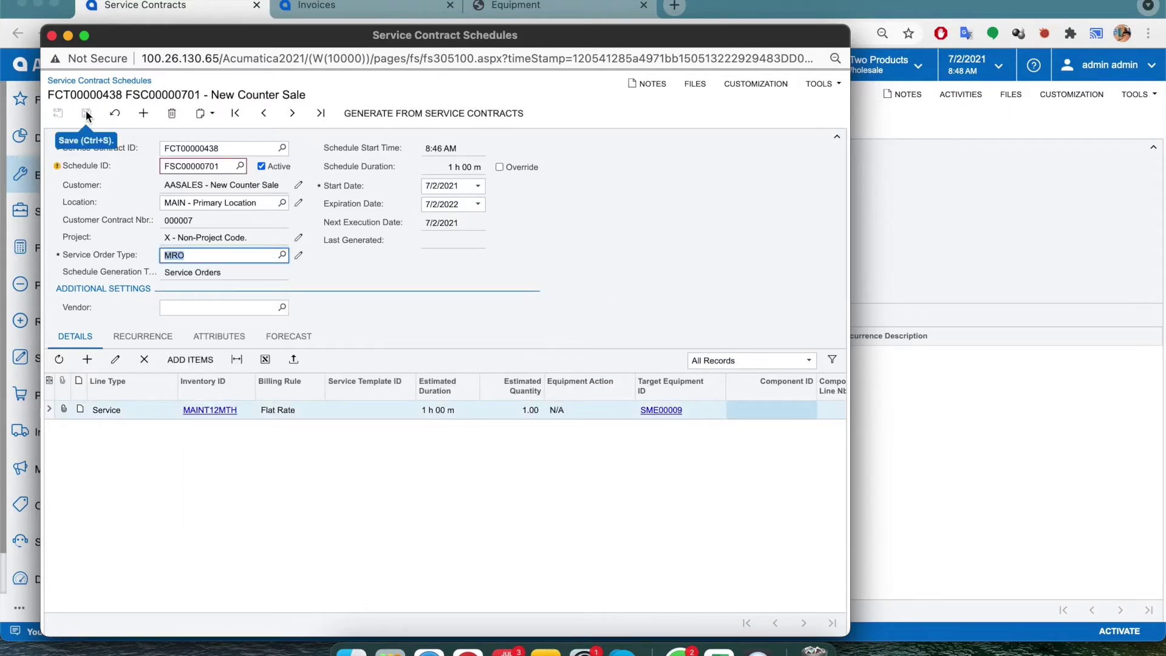
{"action": "left_click", "coordinate": [134, 340]}
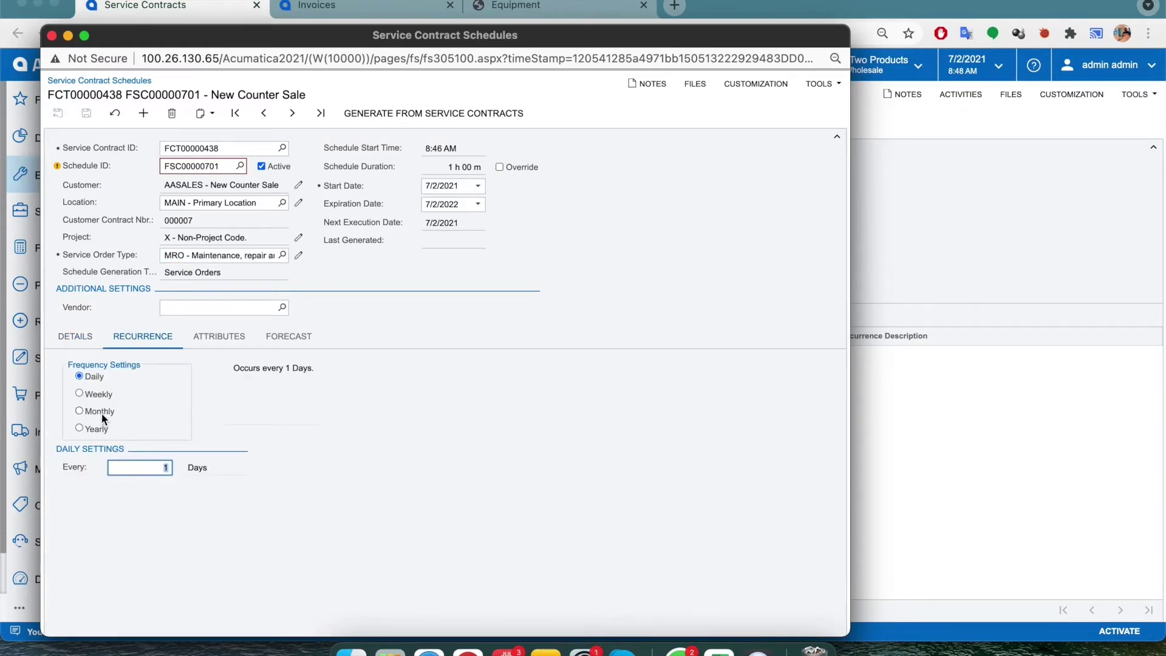
Step: Set Monthly recurrence every 3 months on the first Monday, and save
{"action": "left_click", "coordinate": [80, 411]}
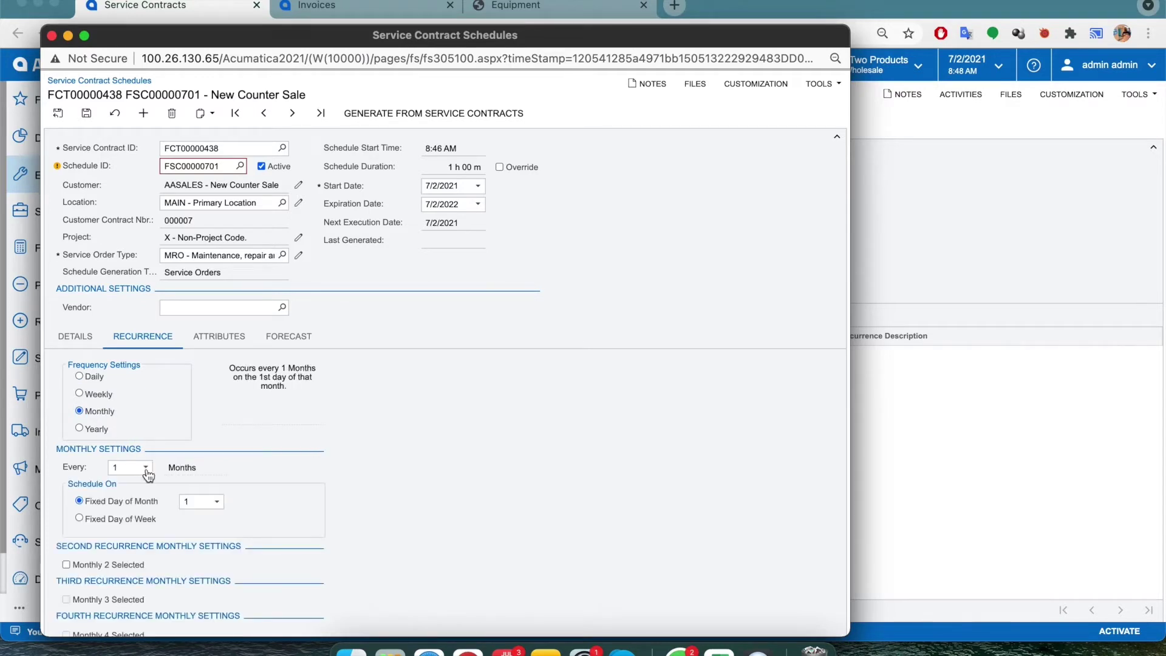
{"action": "left_click", "coordinate": [147, 469]}
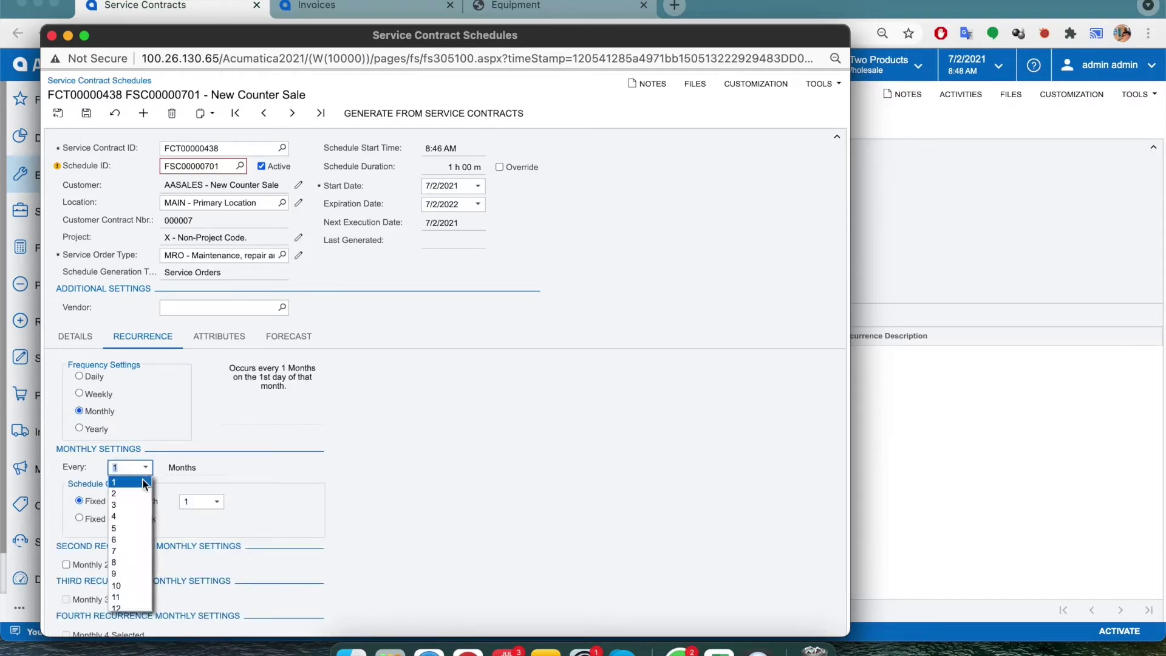
{"action": "left_click", "coordinate": [130, 506]}
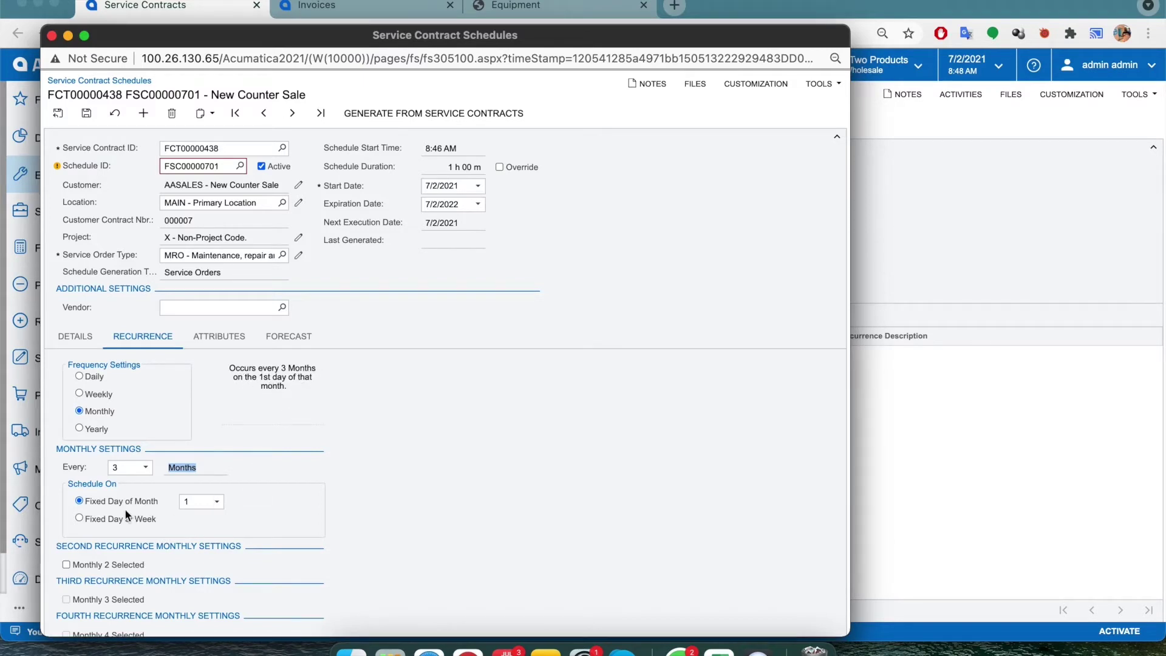
{"action": "left_click", "coordinate": [218, 502]}
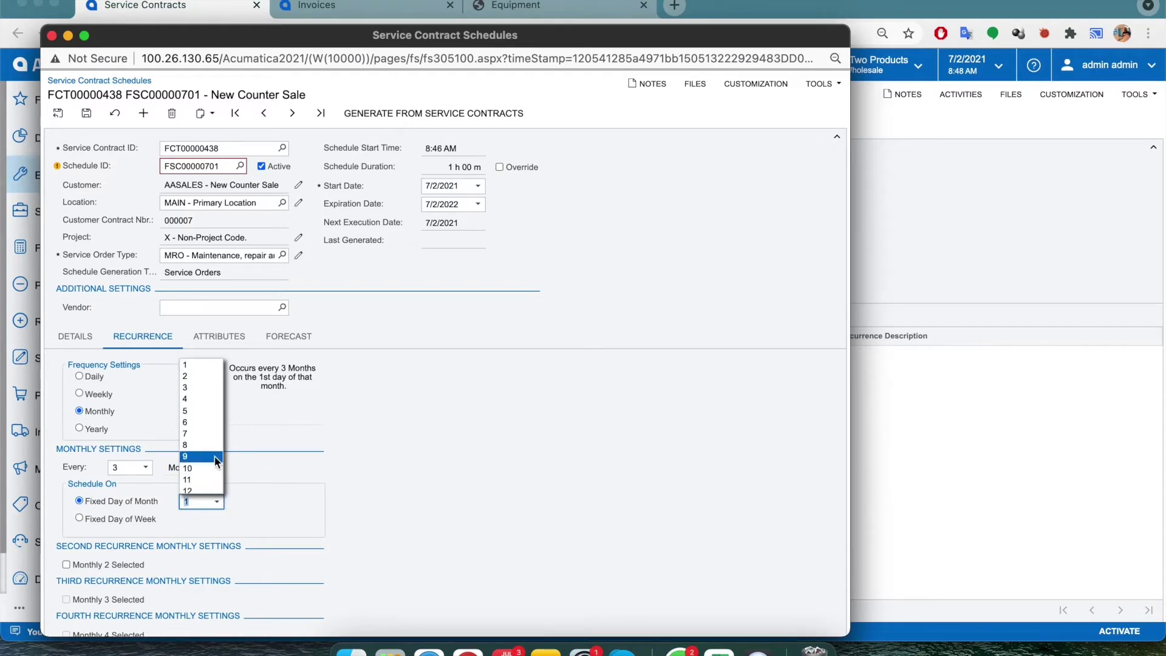
{"action": "scroll", "coordinate": [214, 459], "scroll_direction": "down", "scroll_amount": 3}
{"action": "left_click", "coordinate": [257, 502]}
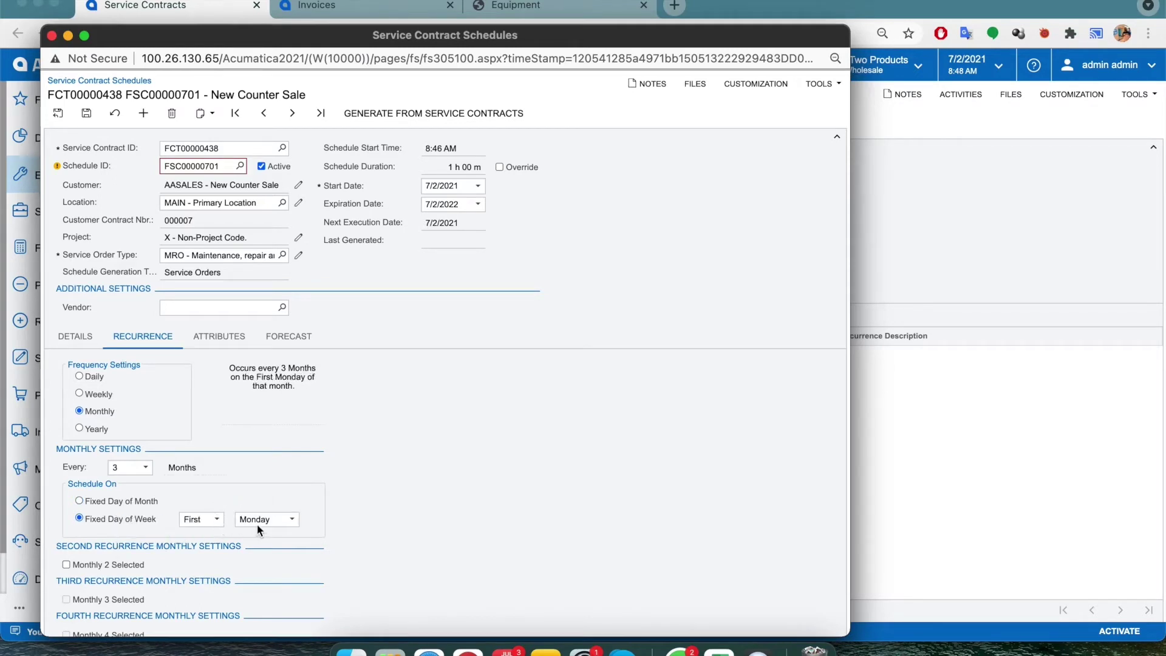
{"action": "left_click", "coordinate": [216, 521]}
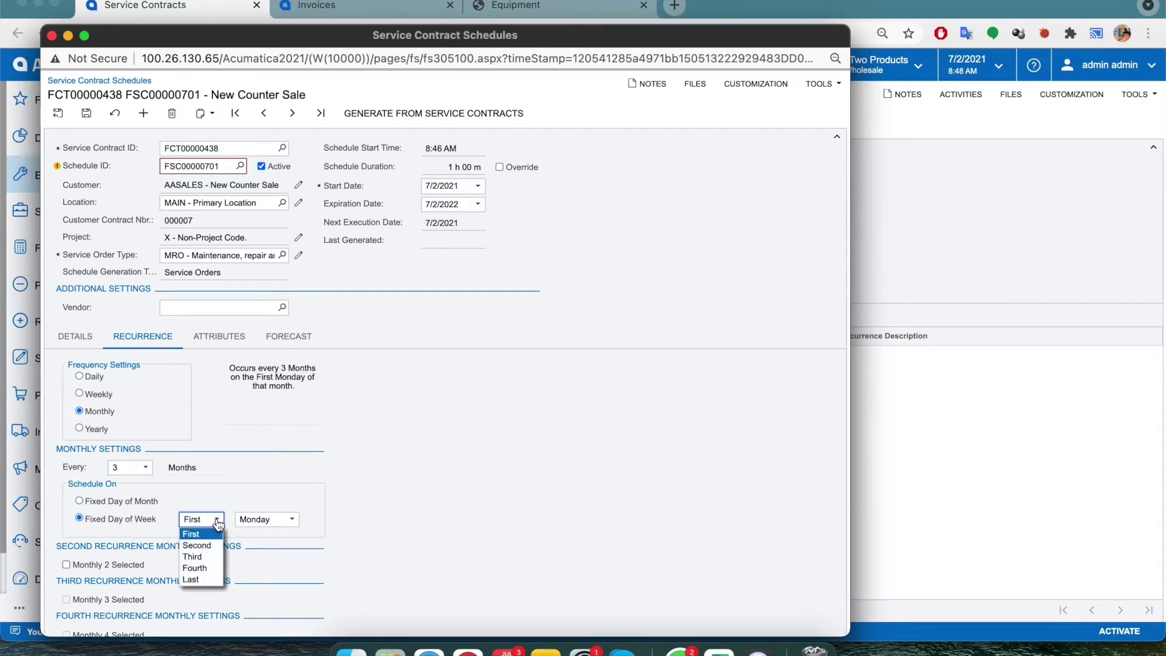
{"action": "left_click", "coordinate": [217, 520]}
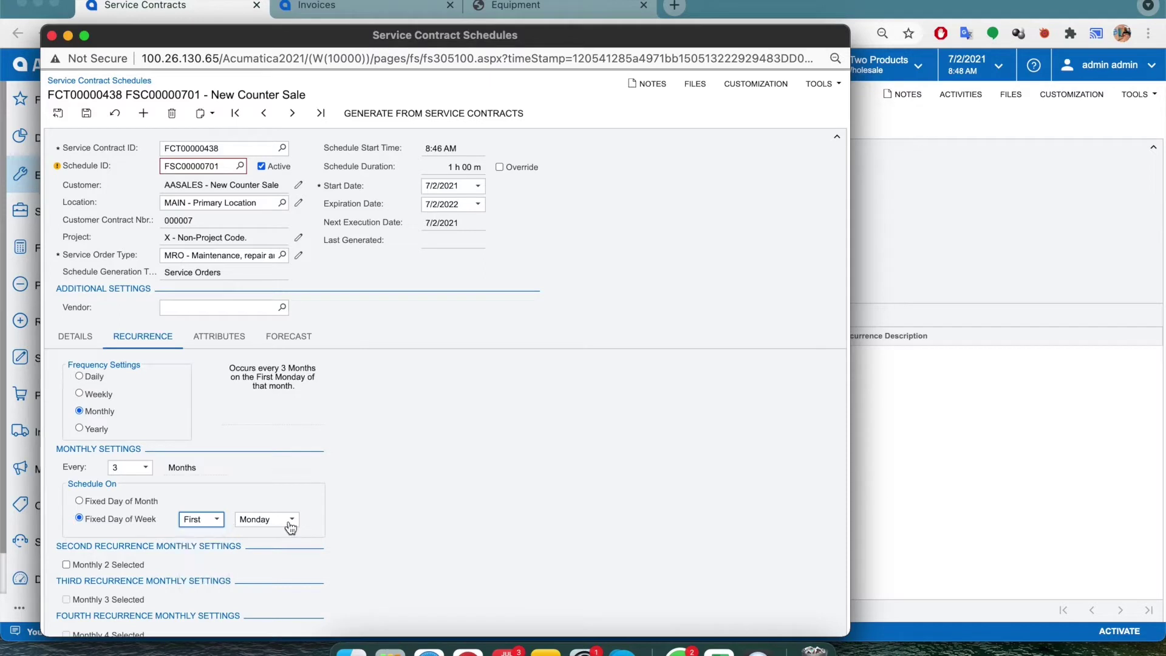
{"action": "left_click", "coordinate": [291, 526]}
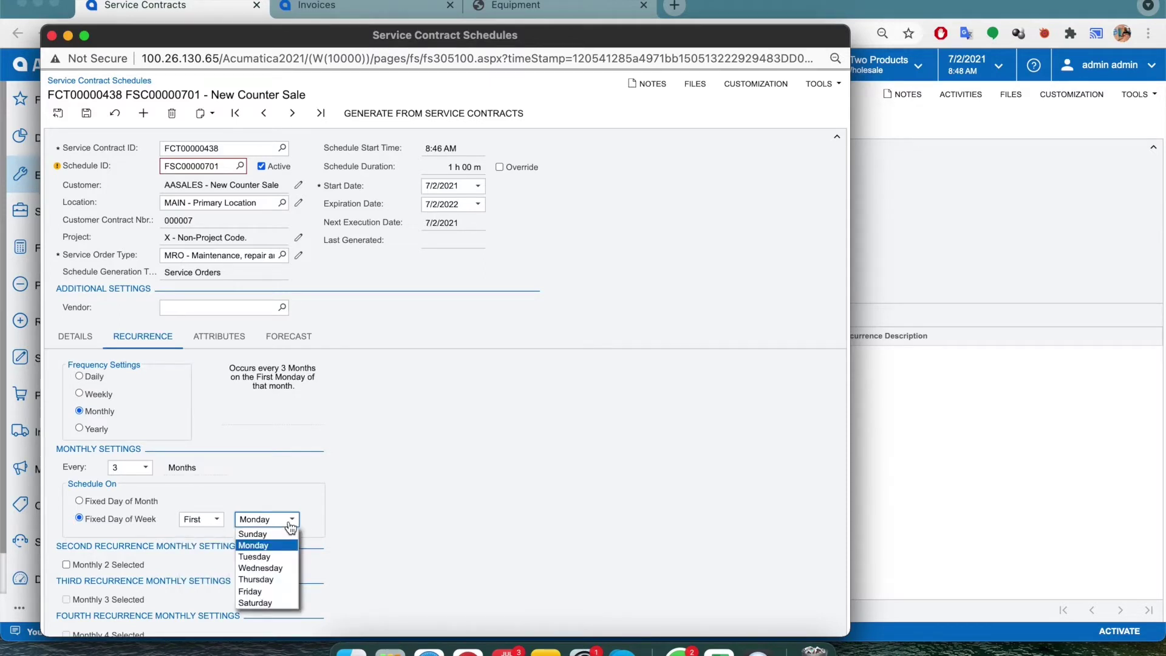
{"action": "left_click", "coordinate": [314, 514]}
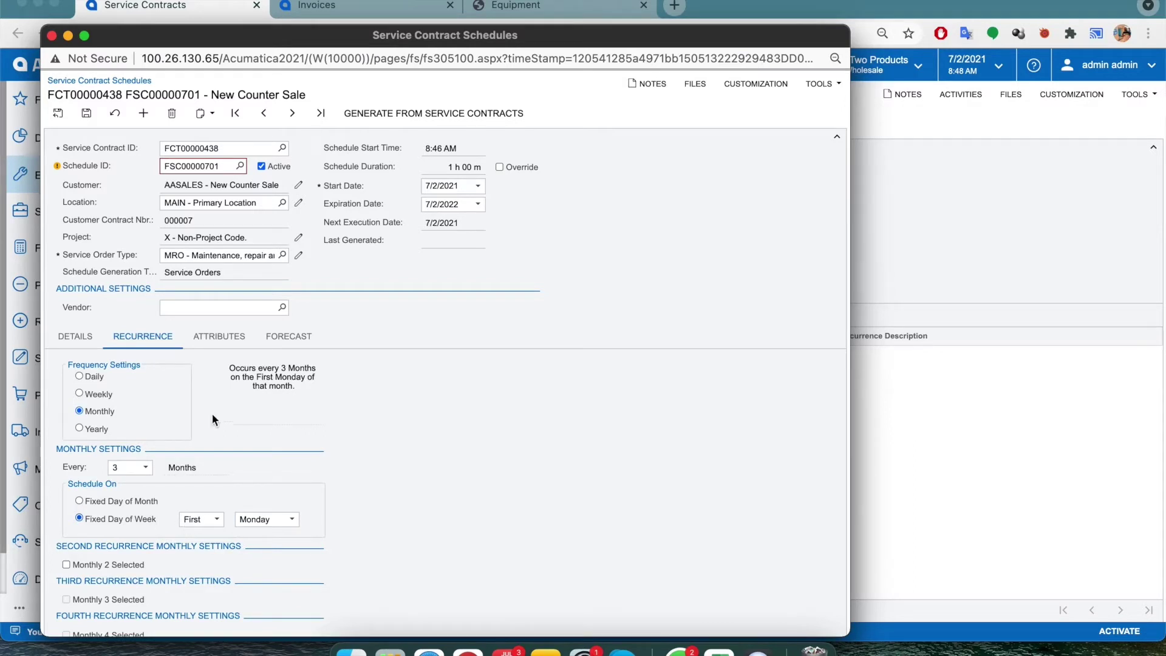
{"action": "left_click", "coordinate": [86, 114]}
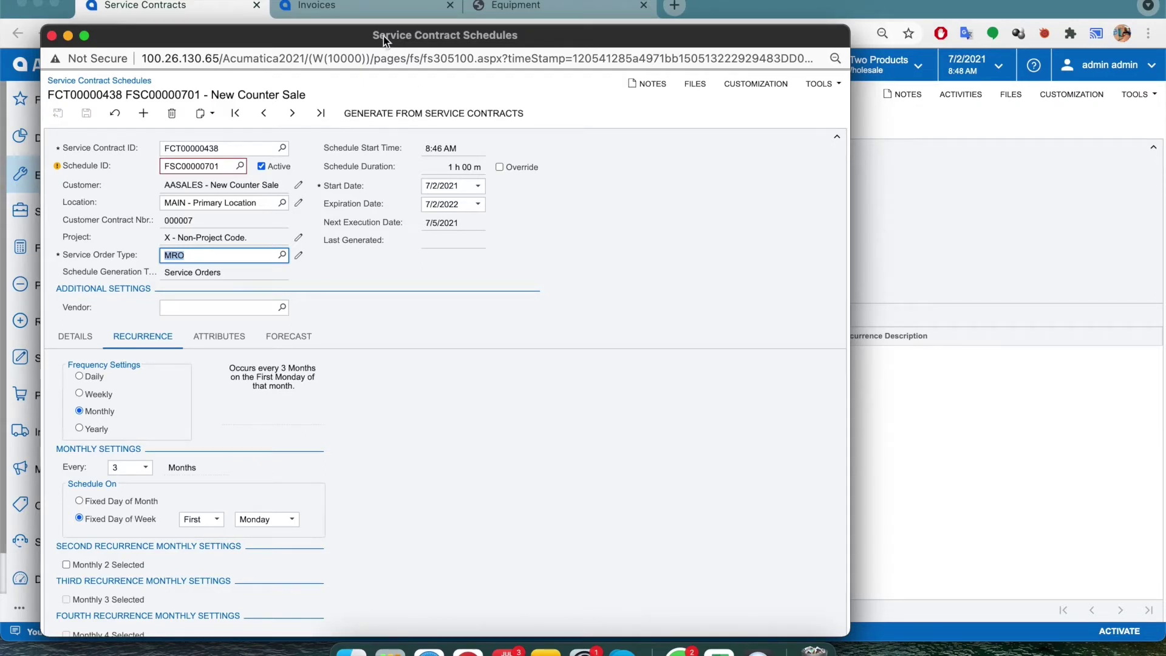
{"action": "left_click_drag", "start_coordinate": [384, 35], "coordinate": [822, 208]}
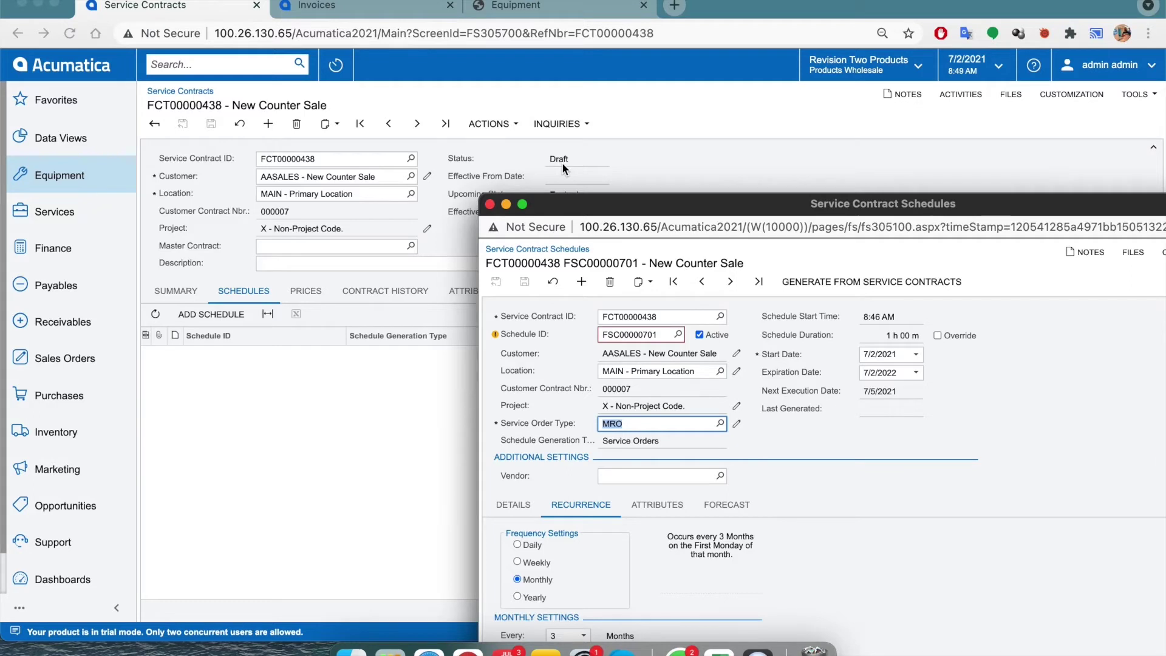
Step: Activate the AASALES contract from Actions and reopen schedule FSC00000701
{"action": "left_click", "coordinate": [531, 159]}
{"action": "left_click", "coordinate": [502, 124]}
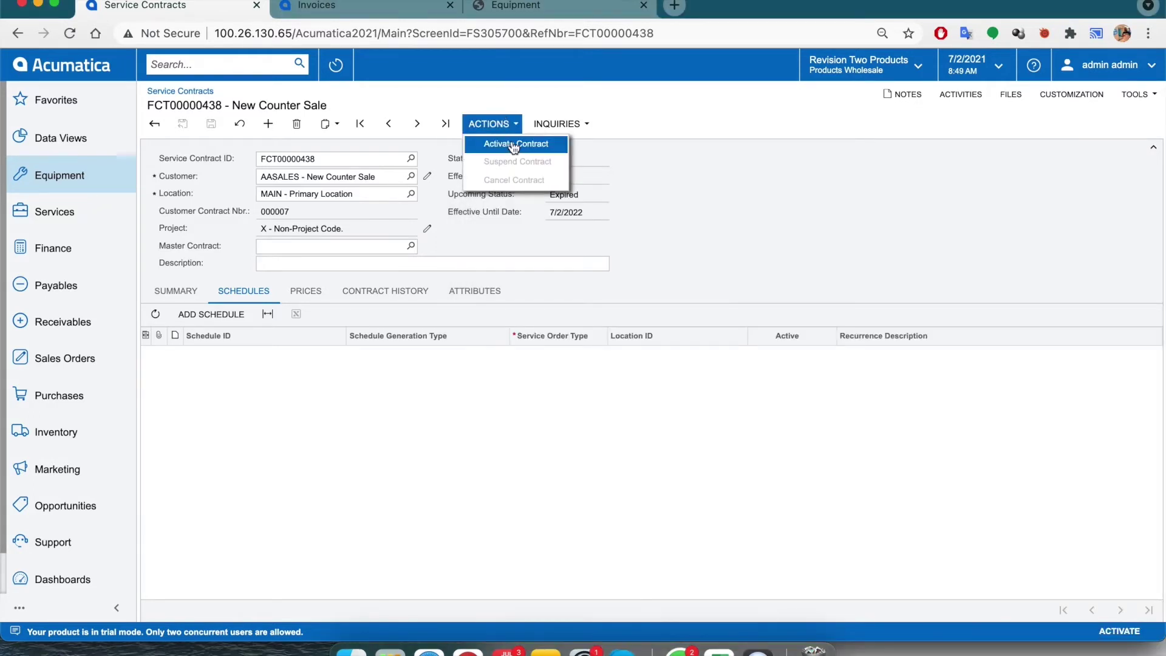
{"action": "left_click", "coordinate": [509, 146]}
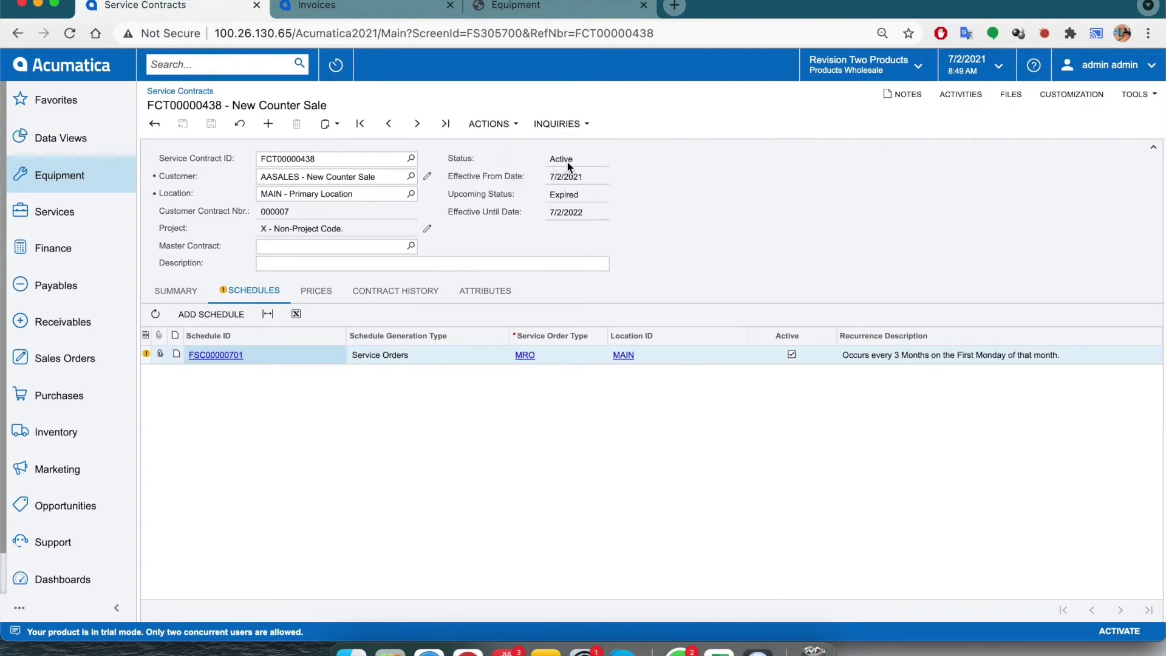
{"action": "left_click", "coordinate": [228, 356]}
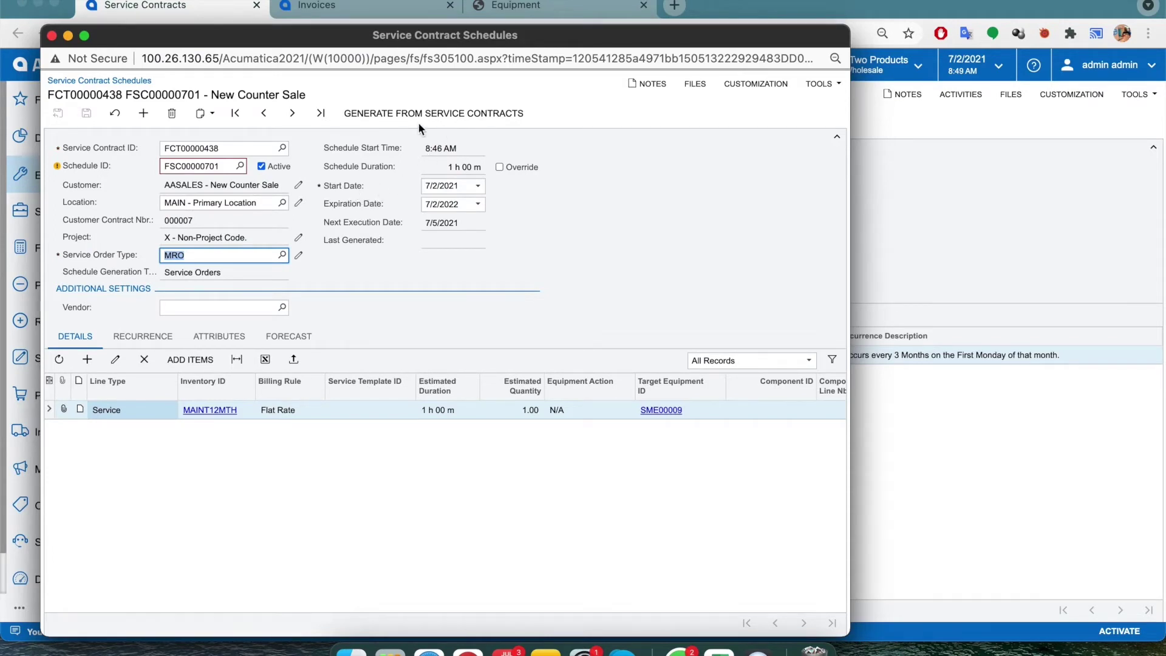
{"action": "left_click", "coordinate": [438, 119]}
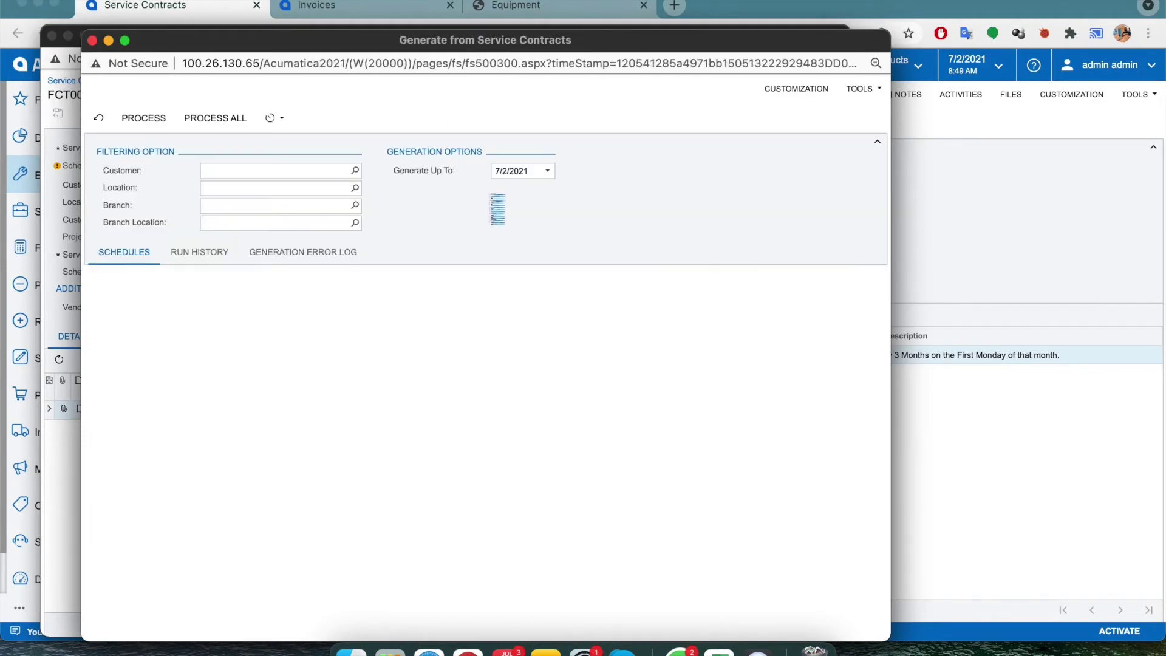
Step: Set Generate Up To to 7/2/2022 and prepare to sort by Service Contract ID
{"action": "left_click", "coordinate": [548, 172]}
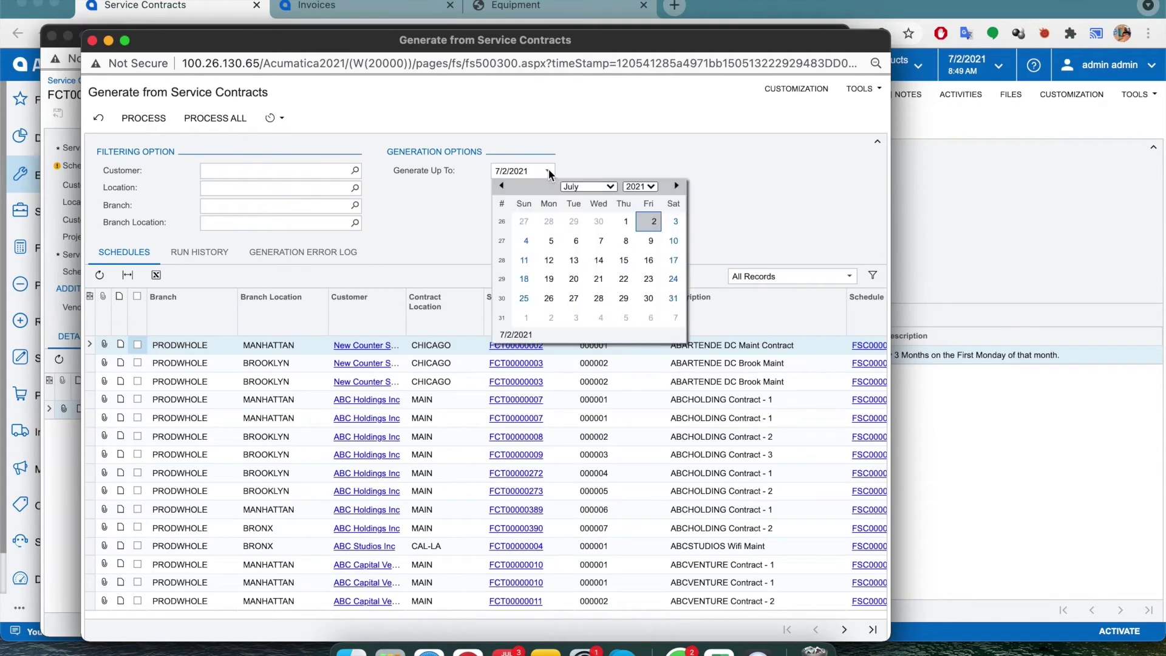
{"action": "left_click", "coordinate": [655, 187]}
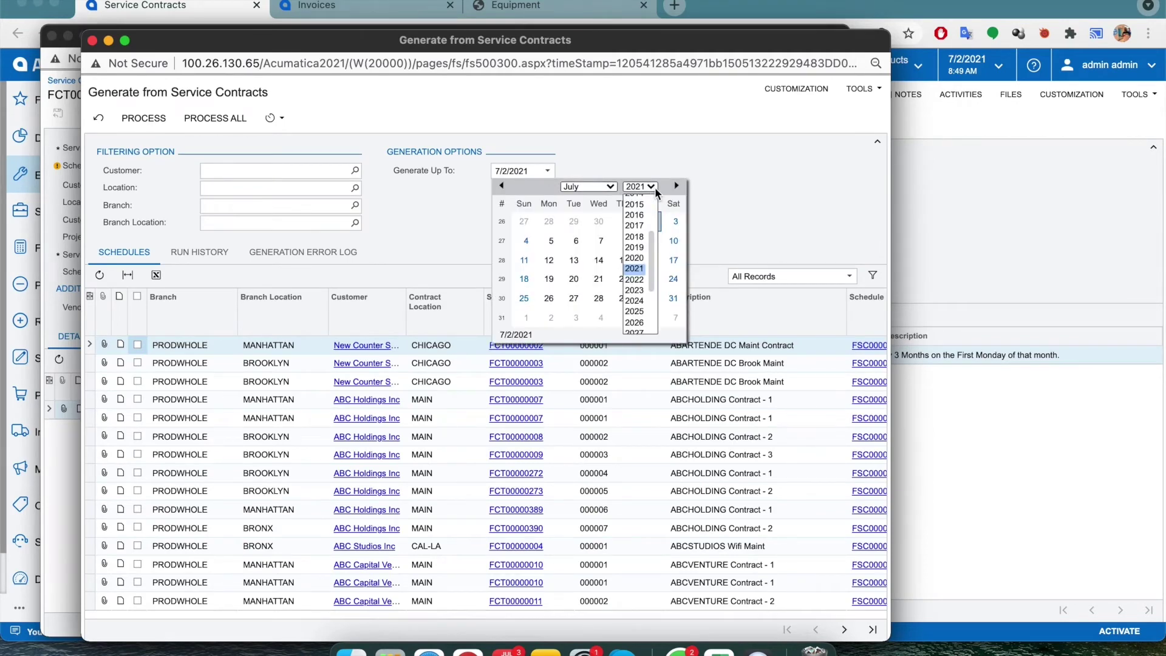
{"action": "left_click", "coordinate": [640, 280]}
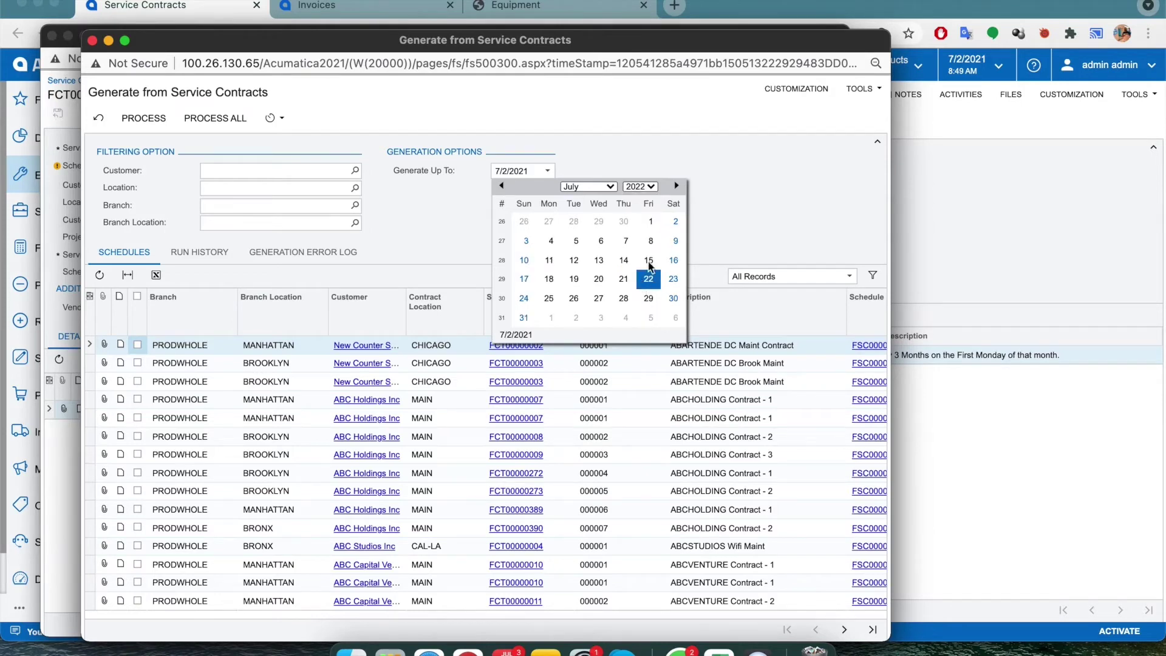
{"action": "left_click", "coordinate": [676, 222]}
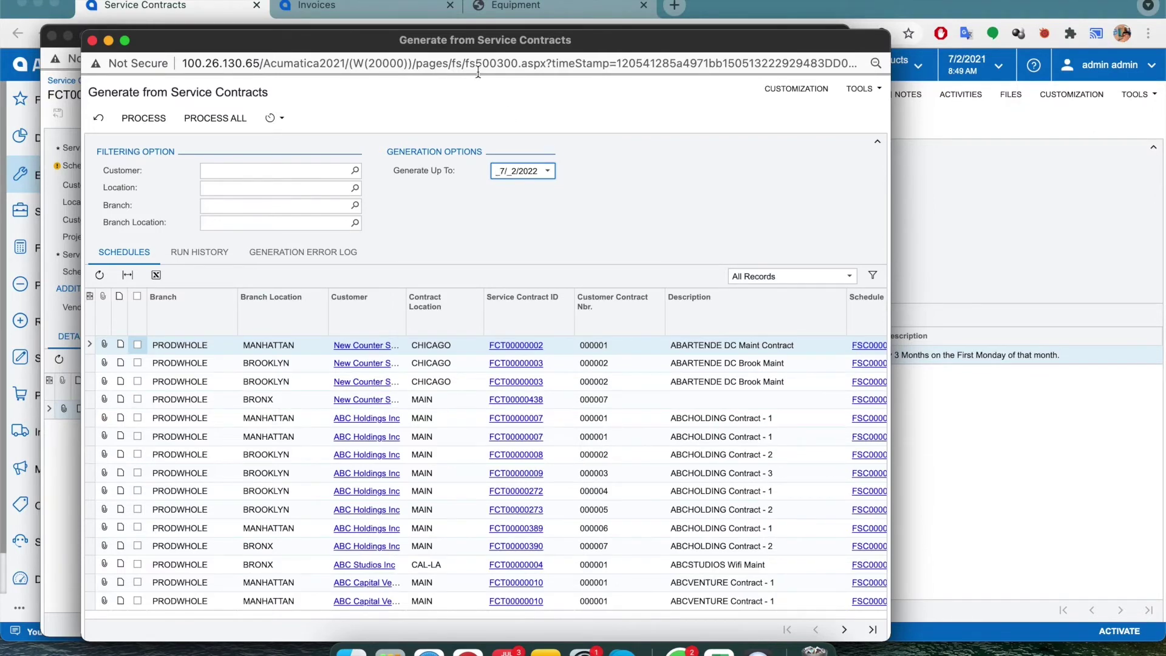
{"action": "left_click_drag", "start_coordinate": [472, 42], "coordinate": [677, 23]}
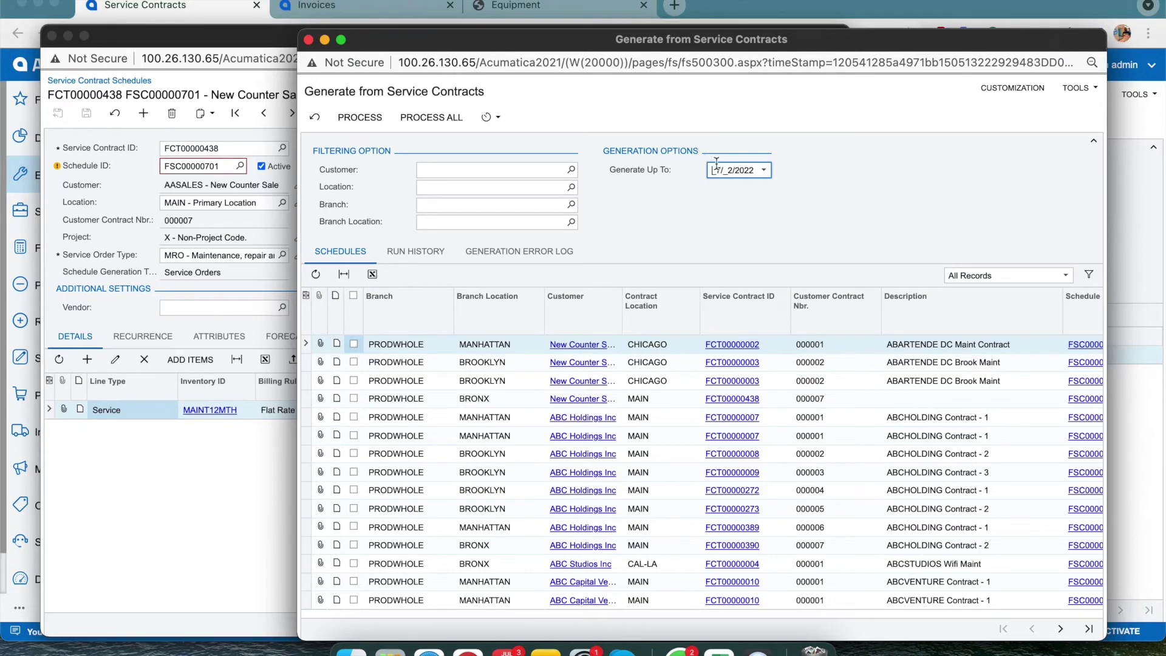
{"action": "left_click", "coordinate": [758, 316]}
Step: Sort descending, process the FCT00000438 schedule, and close the generation window
{"action": "left_click", "coordinate": [760, 367]}
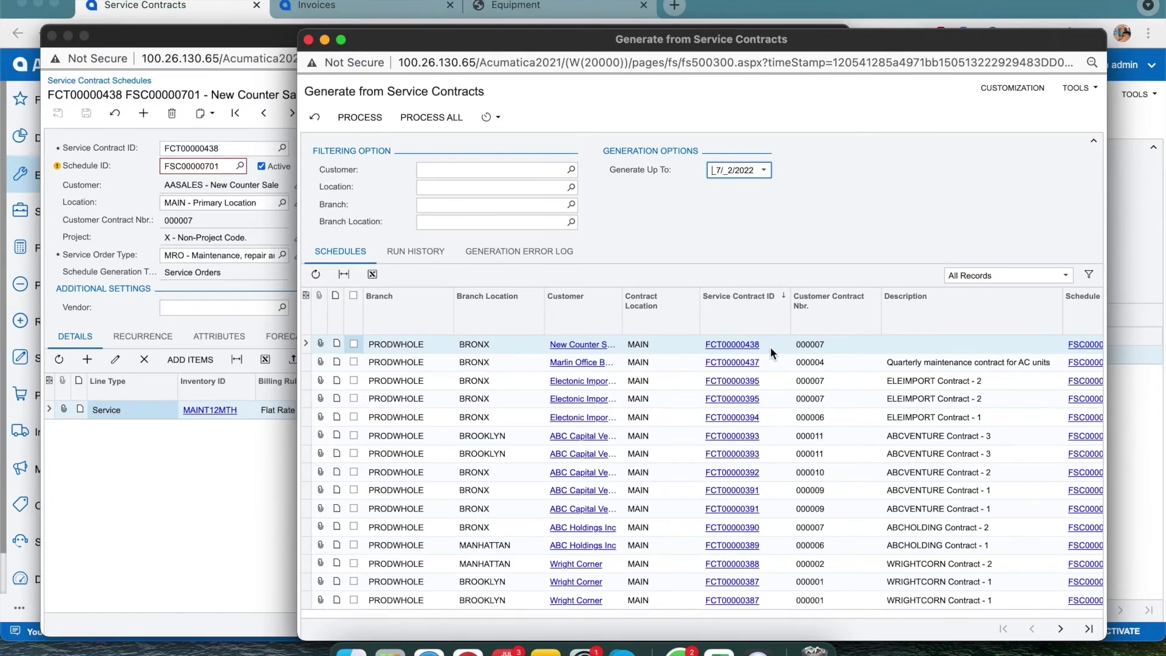
{"action": "scroll", "coordinate": [770, 348], "scroll_direction": "right", "scroll_amount": 3}
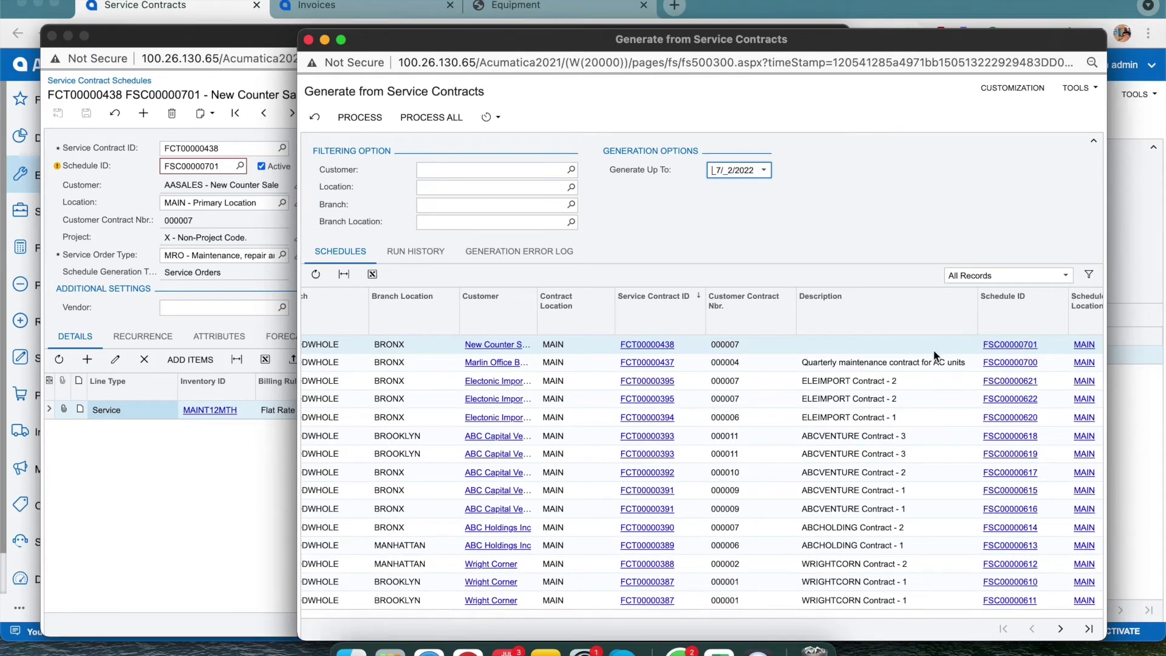
{"action": "scroll", "coordinate": [819, 347], "scroll_direction": "left", "scroll_amount": 3}
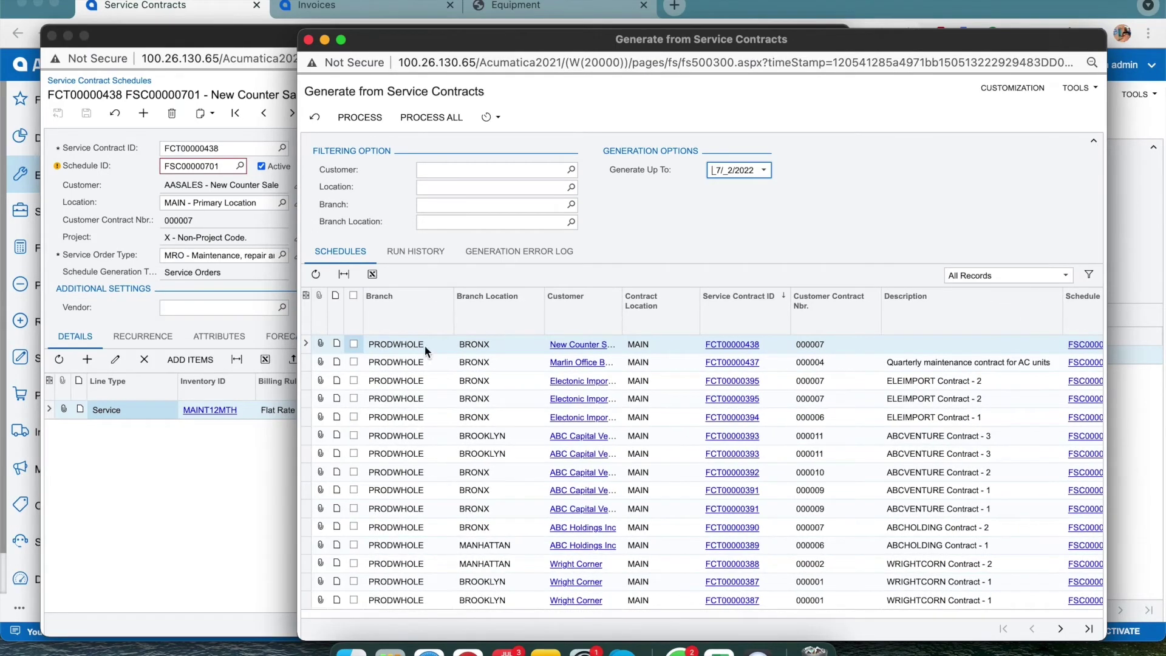
{"action": "left_click", "coordinate": [353, 343]}
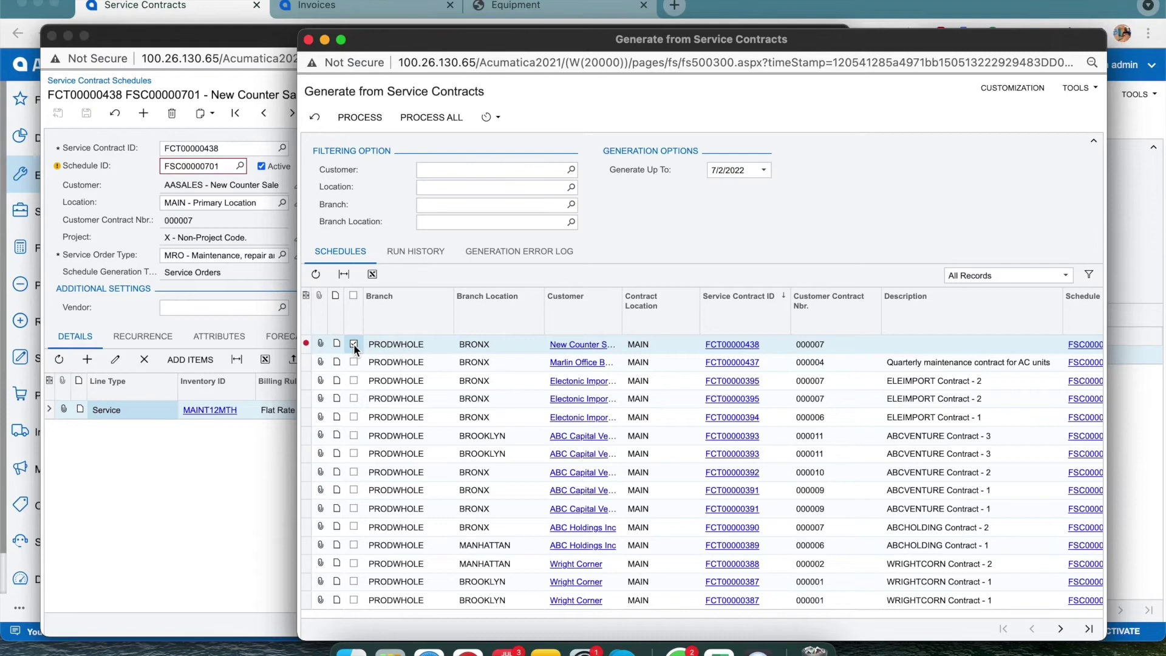
{"action": "left_click", "coordinate": [430, 117]}
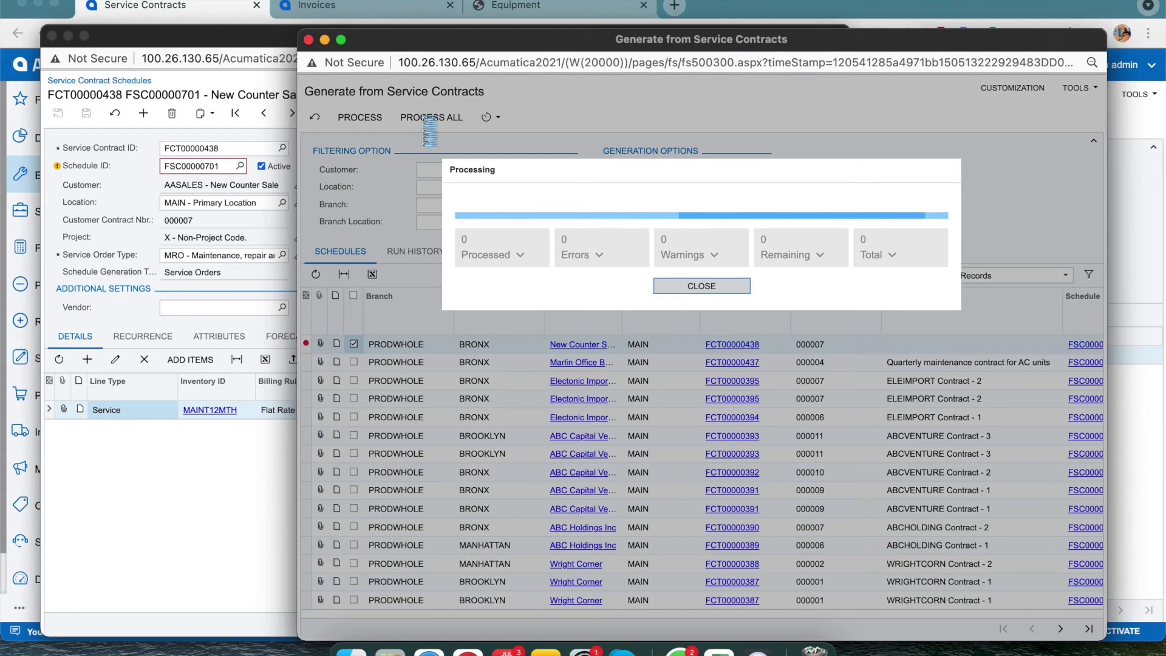
{"action": "left_click", "coordinate": [717, 286]}
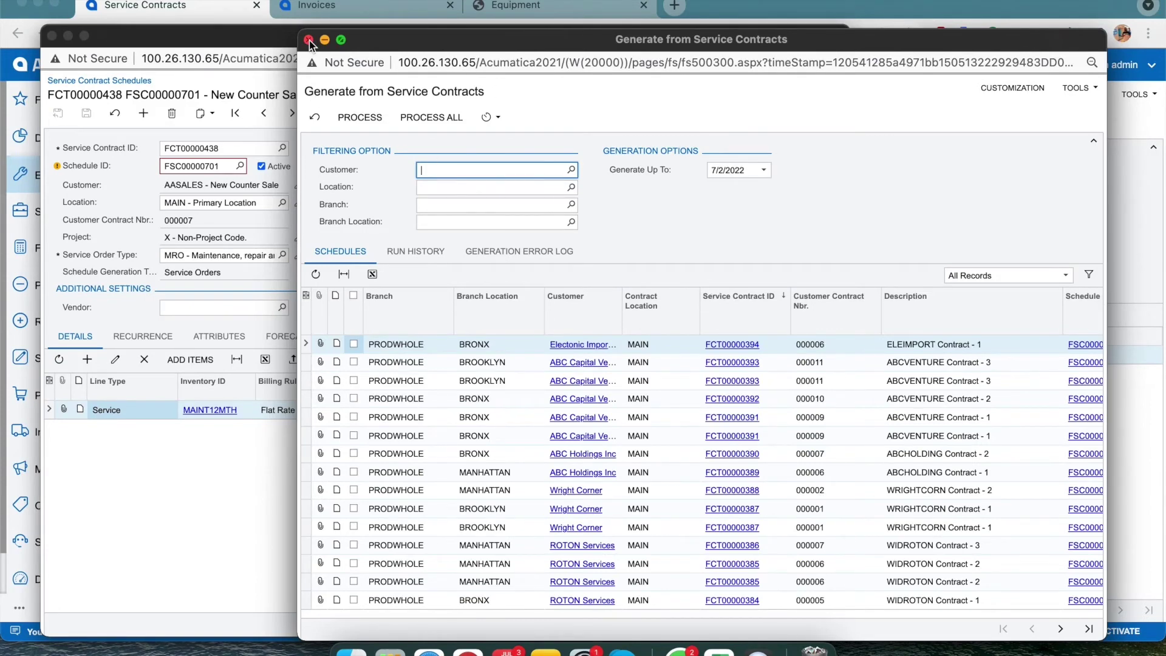
{"action": "scroll", "coordinate": [657, 346], "scroll_direction": "right", "scroll_amount": 2}
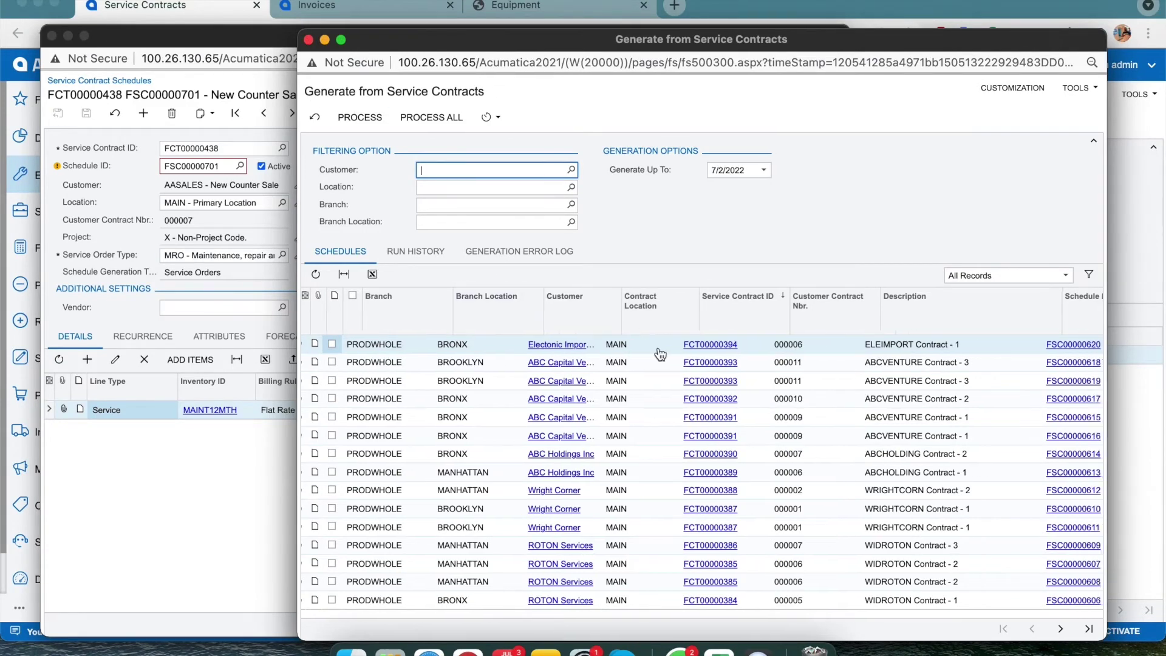
{"action": "scroll", "coordinate": [659, 351], "scroll_direction": "right", "scroll_amount": 4}
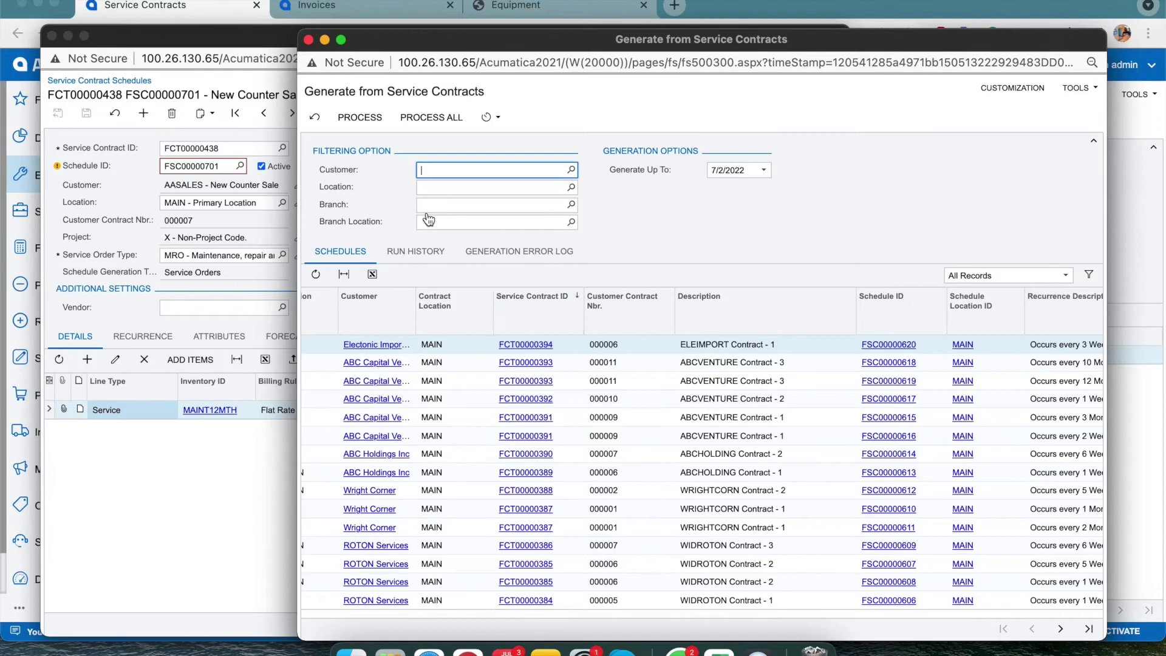
{"action": "left_click", "coordinate": [309, 40]}
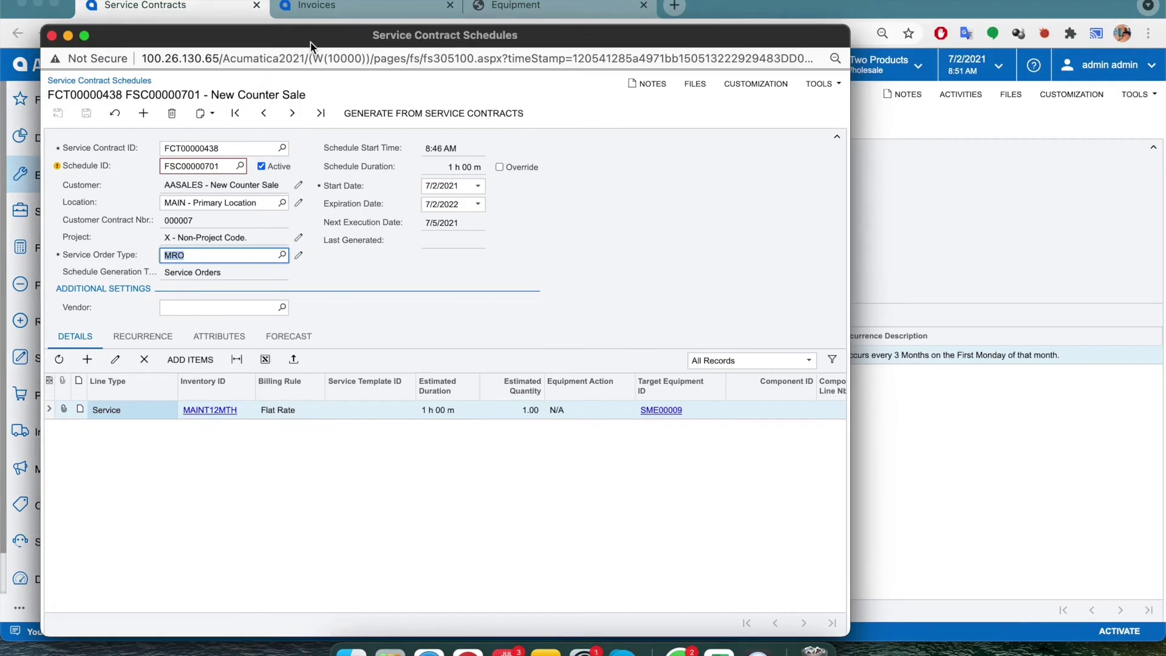
Step: Open the contract's Service Order History with To Date 7/2/2022 and open order 006302
{"action": "left_click", "coordinate": [51, 36]}
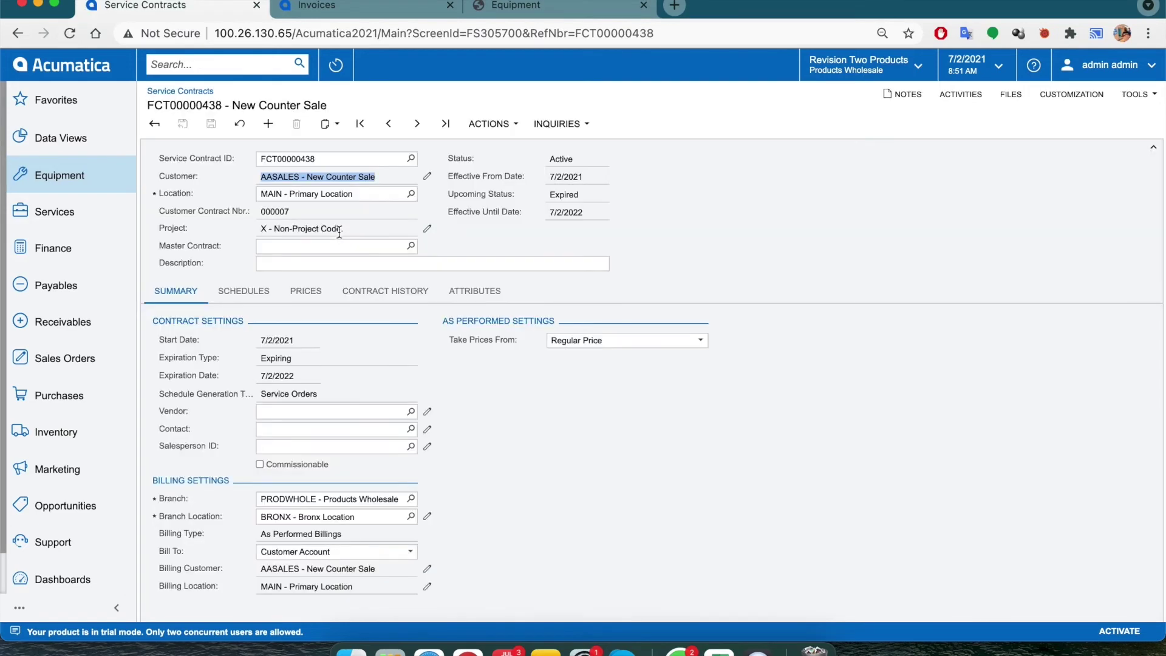
{"action": "left_click", "coordinate": [552, 235]}
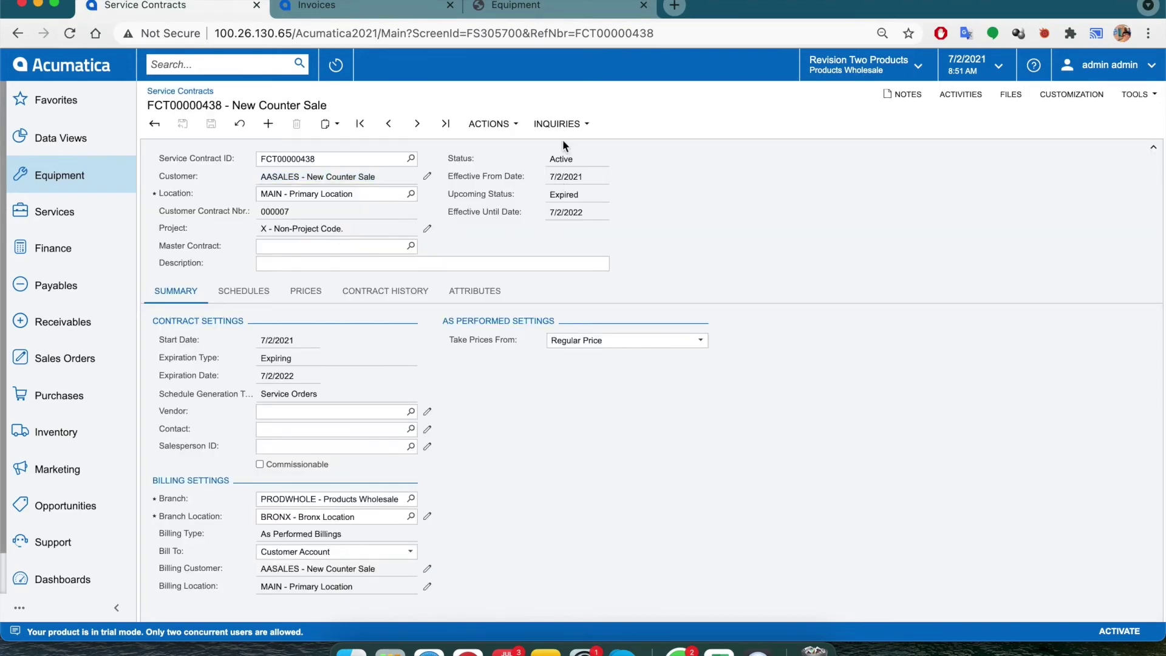
{"action": "left_click", "coordinate": [559, 122]}
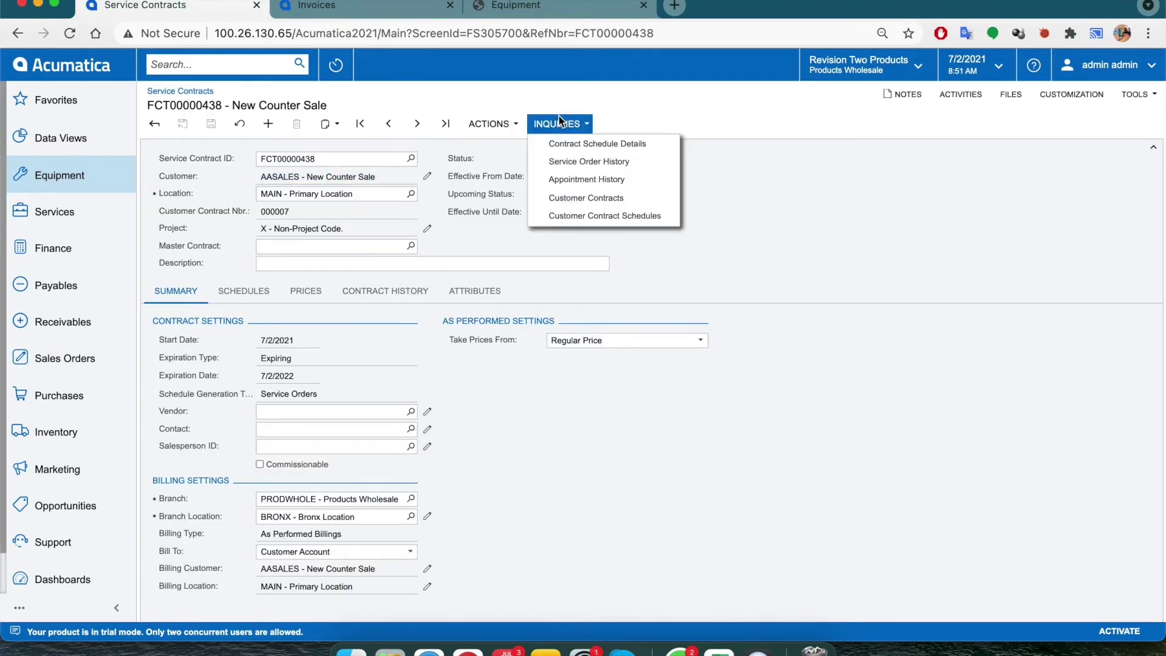
{"action": "left_click", "coordinate": [632, 162]}
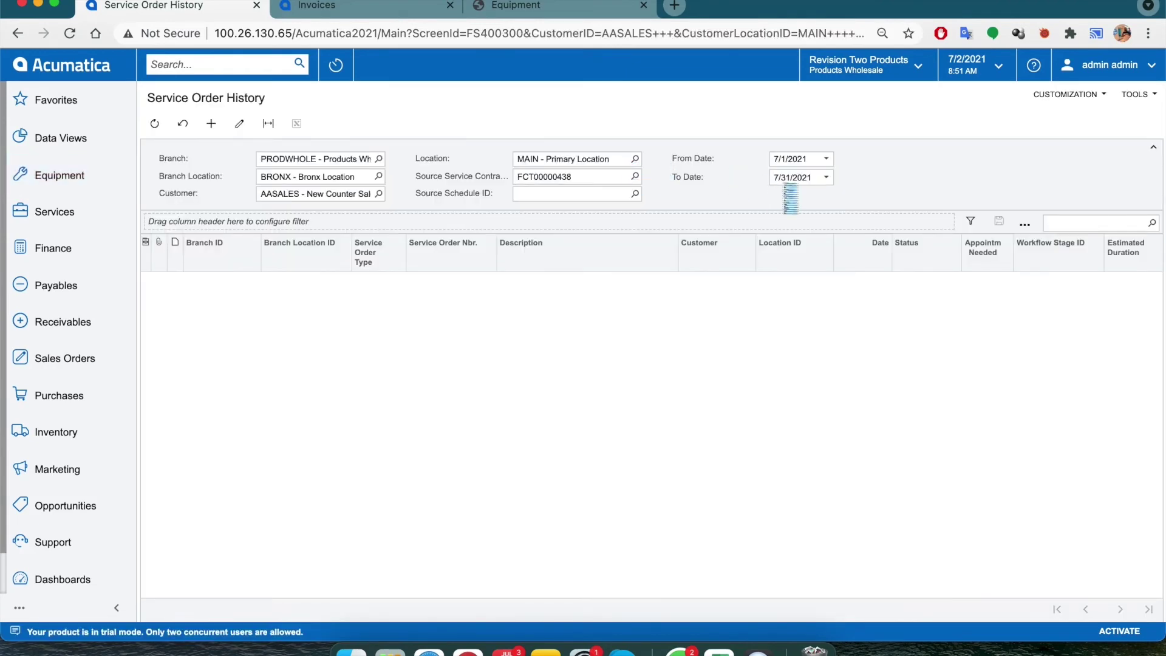
{"action": "left_click", "coordinate": [826, 178]}
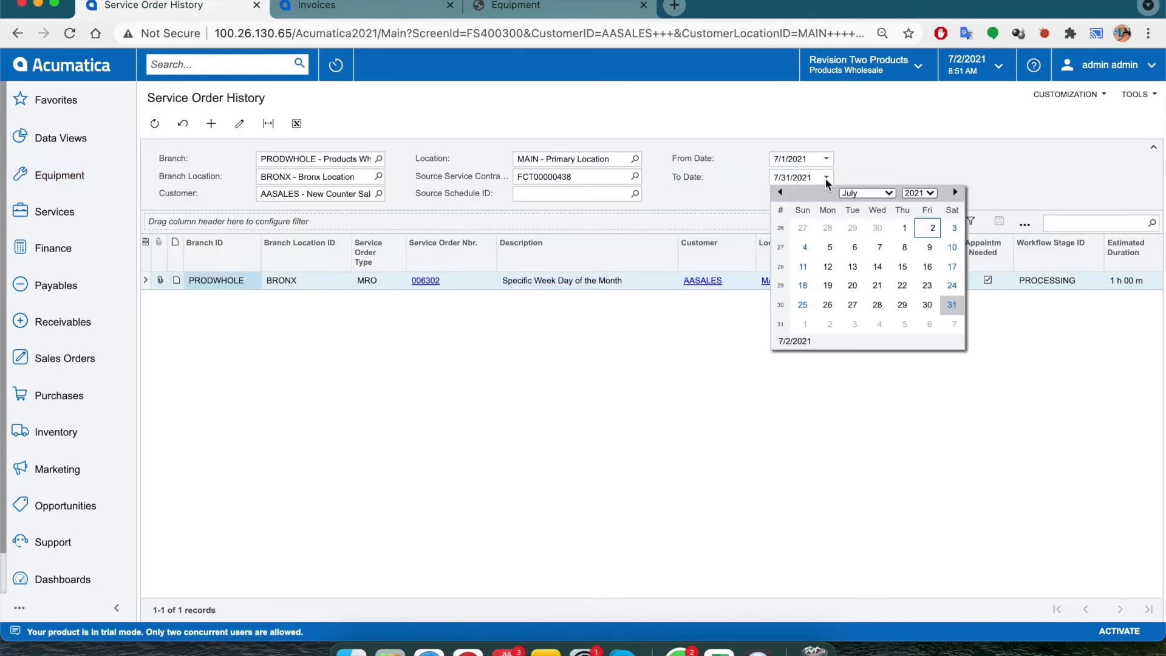
{"action": "left_click", "coordinate": [931, 192]}
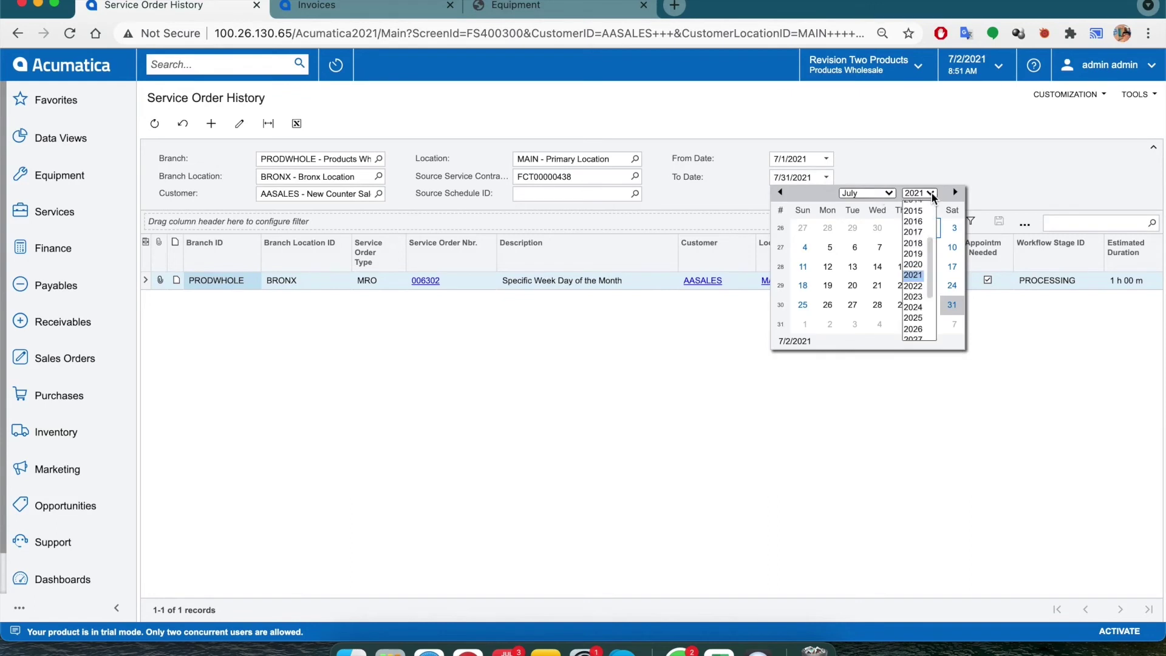
{"action": "left_click", "coordinate": [913, 286]}
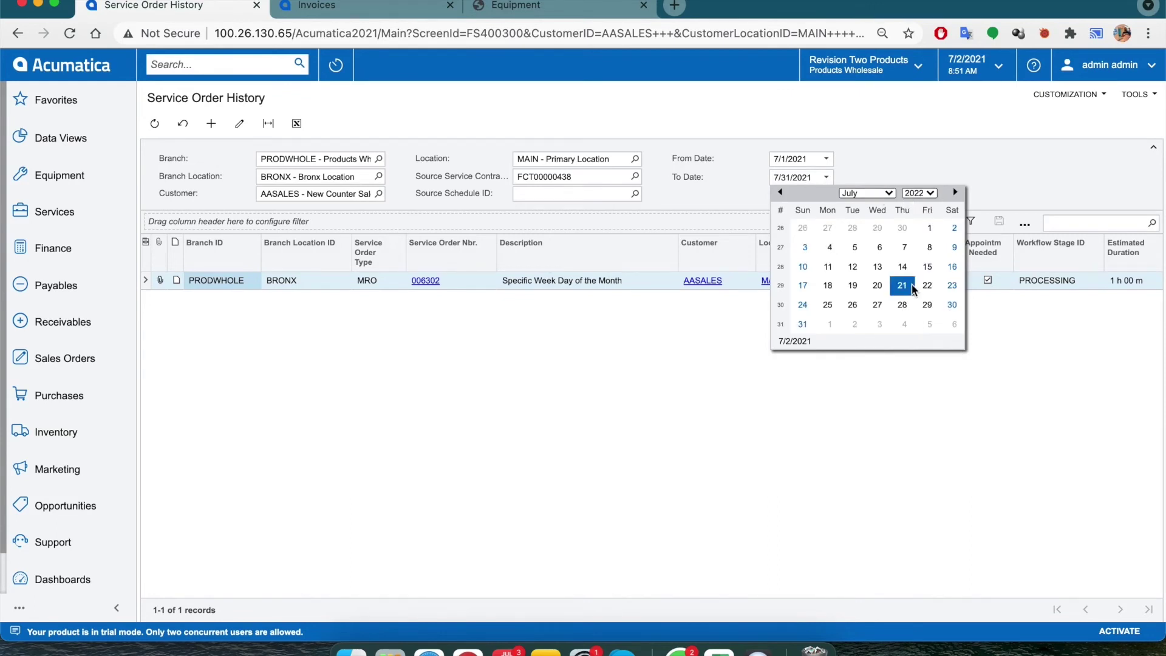
{"action": "left_click", "coordinate": [955, 229]}
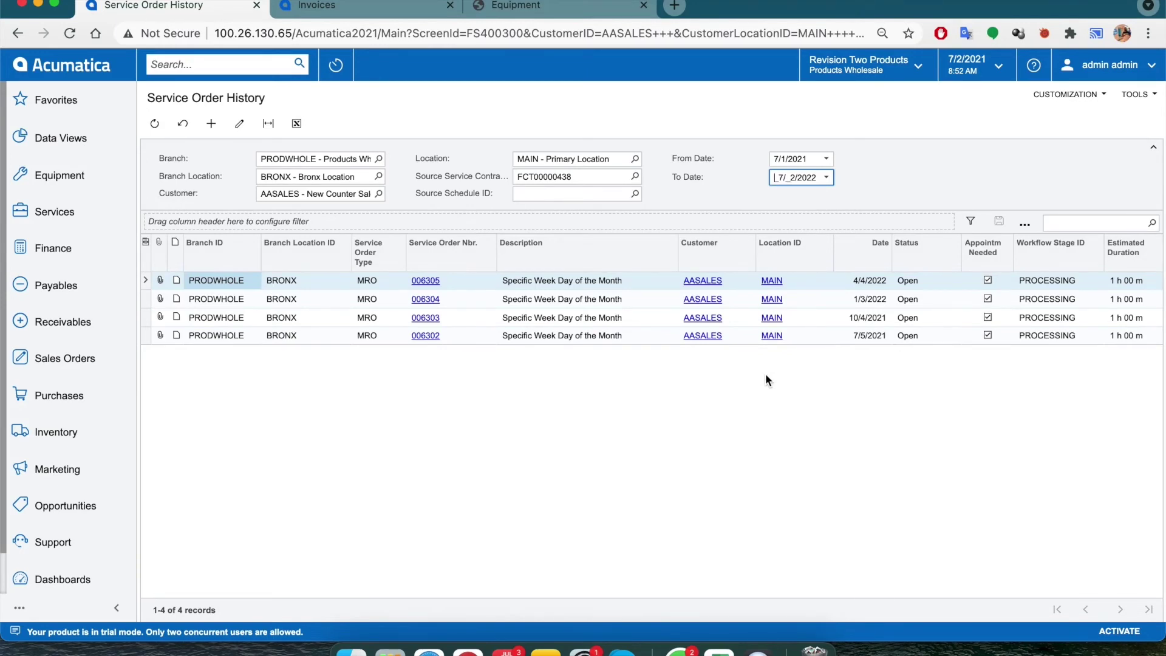
{"action": "left_click", "coordinate": [433, 336]}
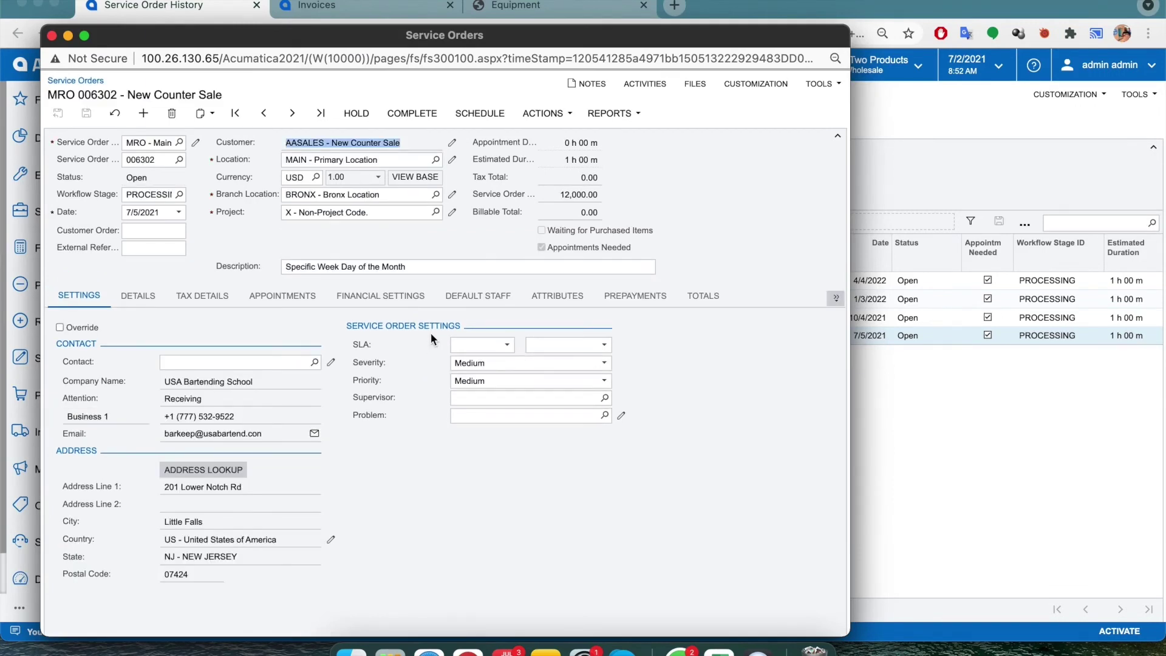
Step: Review order 006302's detail lines and schedule a new appointment from it
{"action": "left_click", "coordinate": [133, 297]}
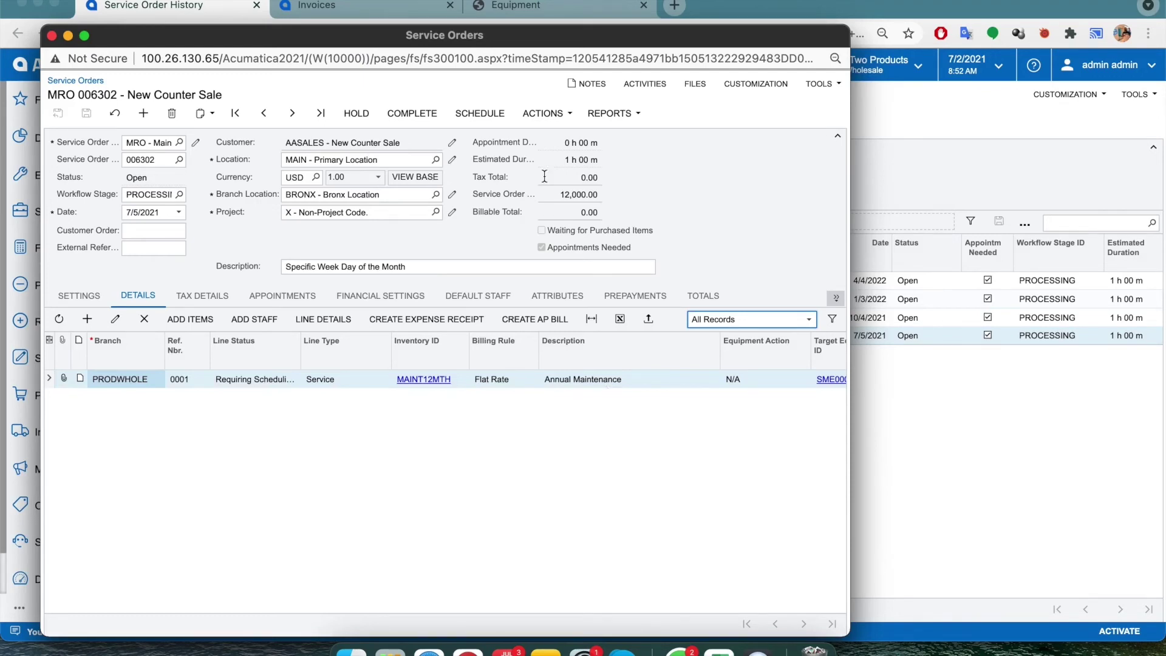
{"action": "left_click", "coordinate": [487, 120]}
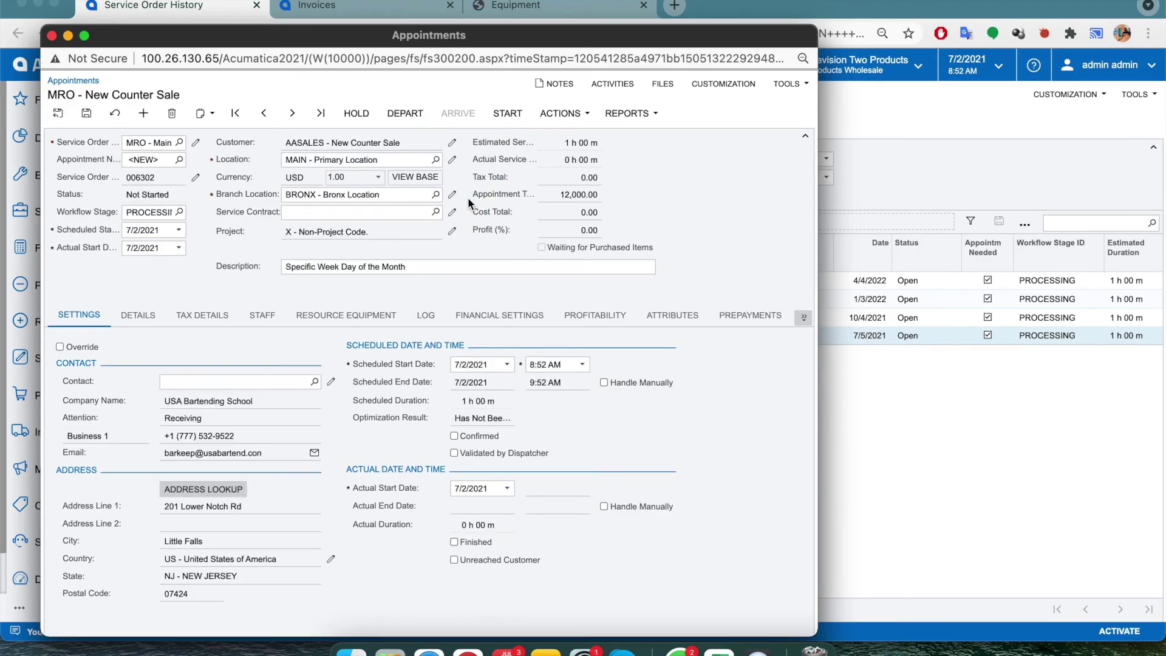
Step: Assign an employee to appointment 006302-1 from the Staff tab
{"action": "left_click", "coordinate": [272, 322]}
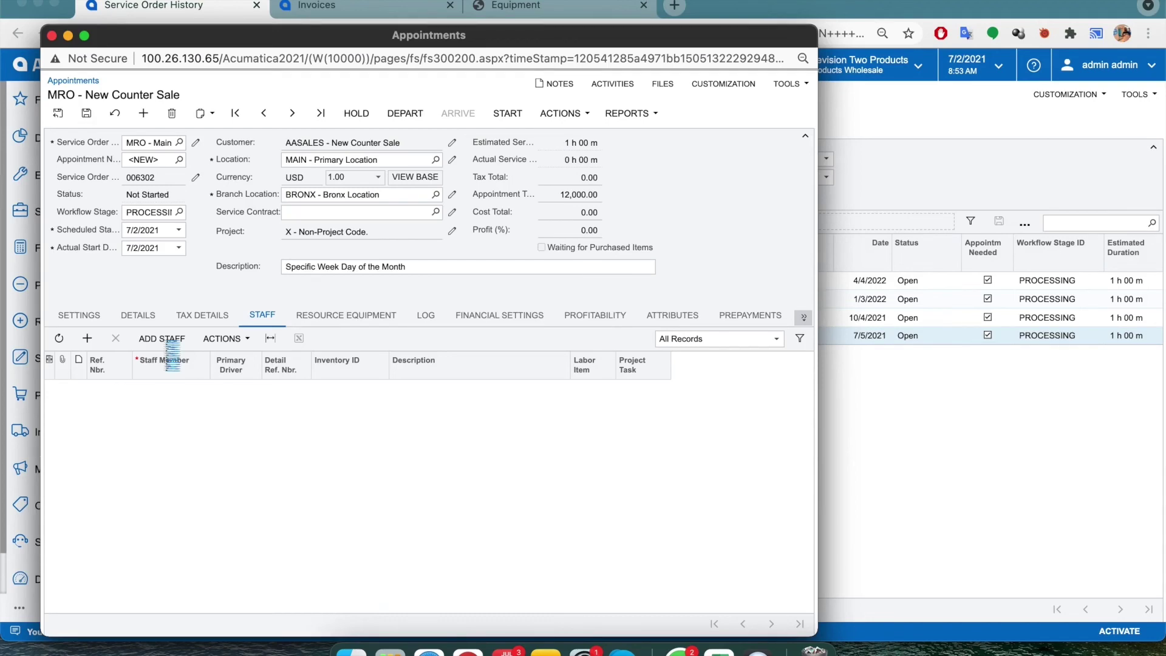
{"action": "left_click", "coordinate": [161, 338]}
{"action": "left_click", "coordinate": [524, 266]}
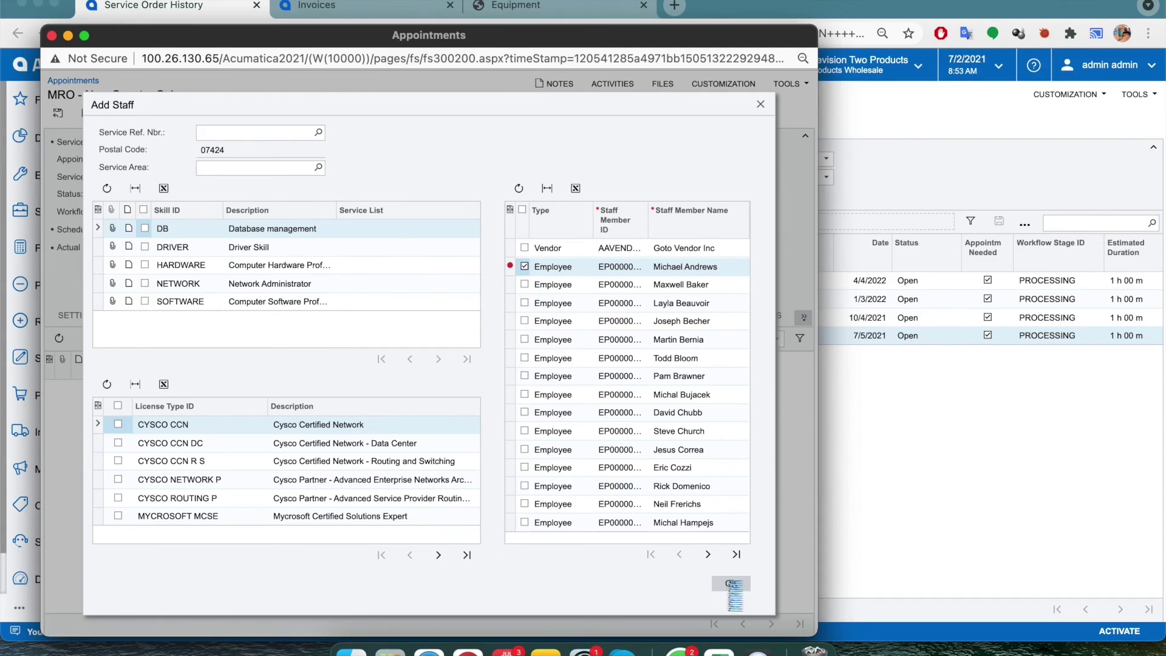
{"action": "left_click", "coordinate": [732, 585]}
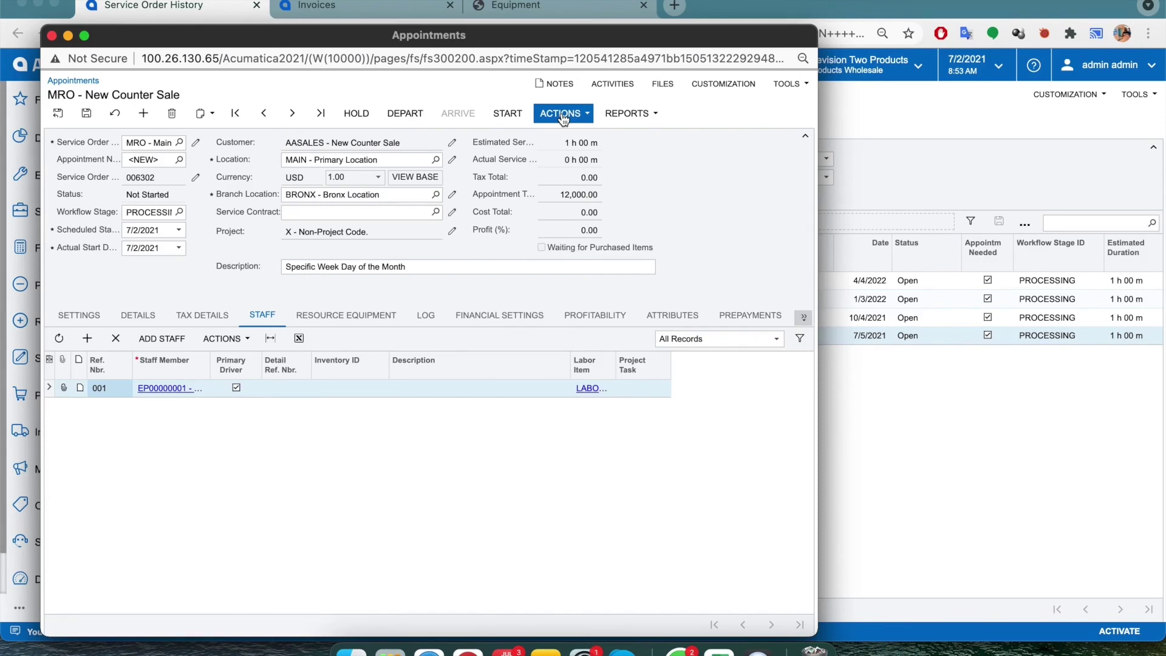
Step: Start the appointment and then complete it, recording actual times 8:53–8:54 AM
{"action": "left_click", "coordinate": [561, 115]}
{"action": "left_click", "coordinate": [577, 208]}
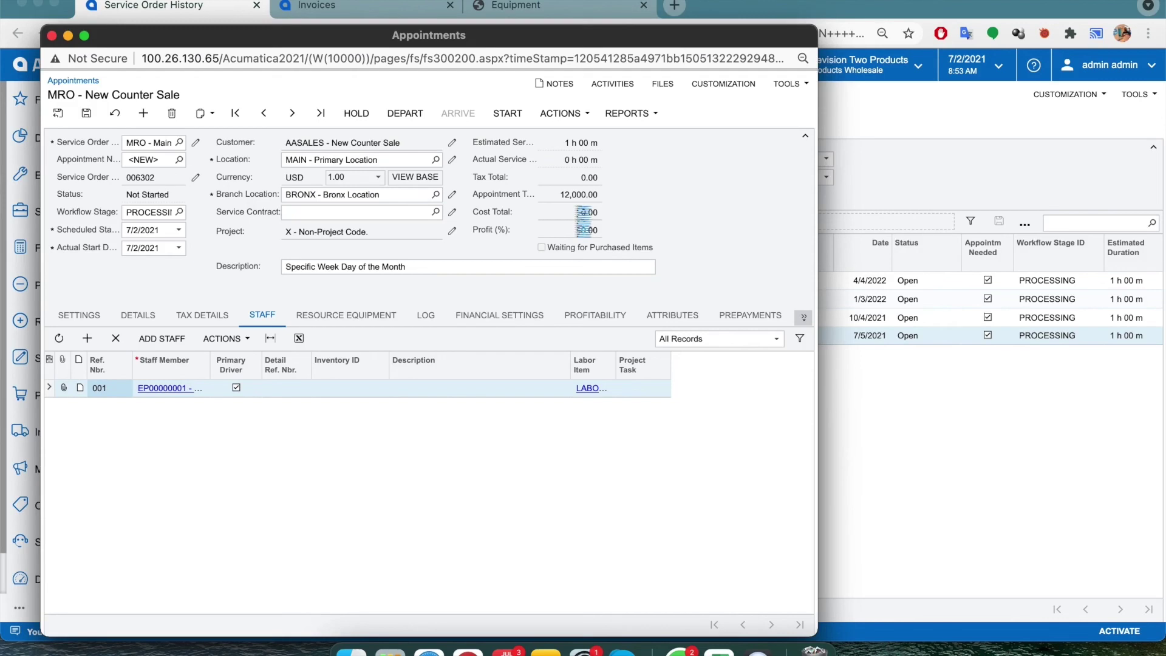
{"action": "left_click", "coordinate": [532, 113]}
{"action": "left_click", "coordinate": [559, 267]}
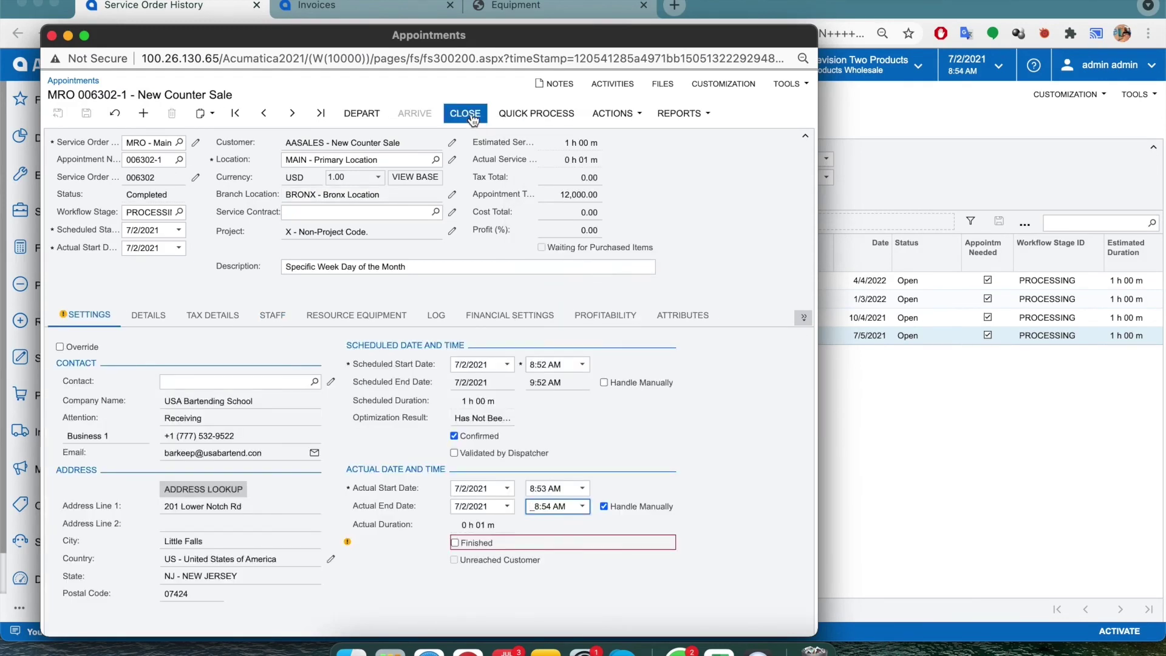
Step: Close completed appointment 006302-1 and return to service contract FCT00000438, now showing order 006302 Completed
{"action": "left_click", "coordinate": [474, 116]}
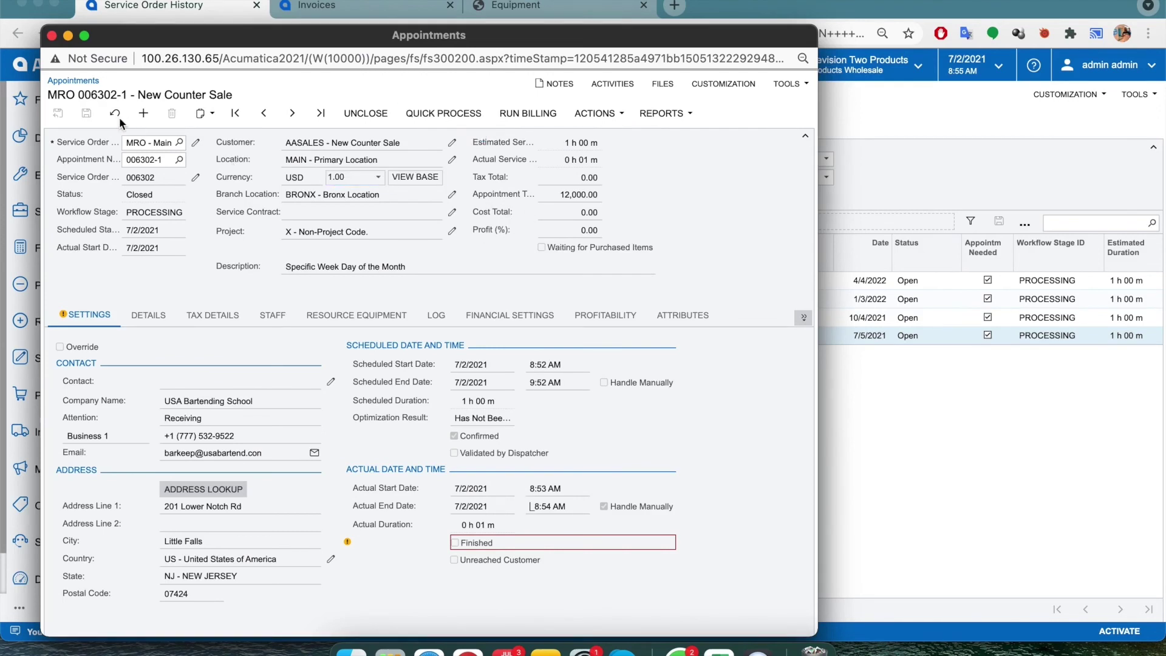
{"action": "left_click", "coordinate": [51, 36]}
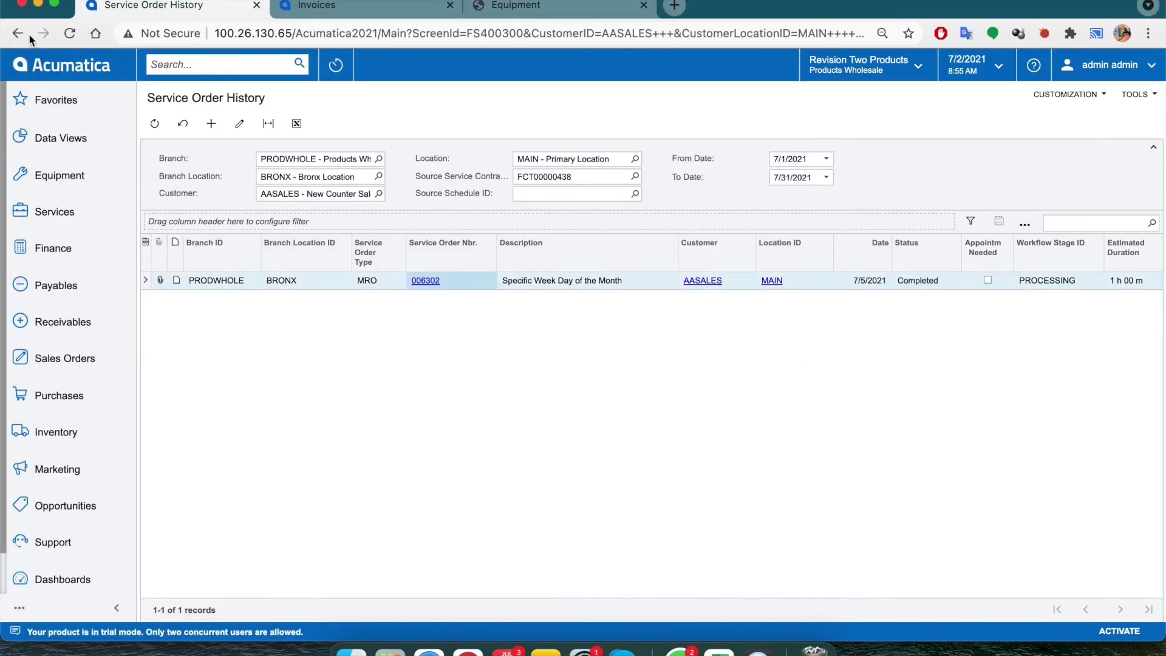
{"action": "left_click", "coordinate": [13, 39]}
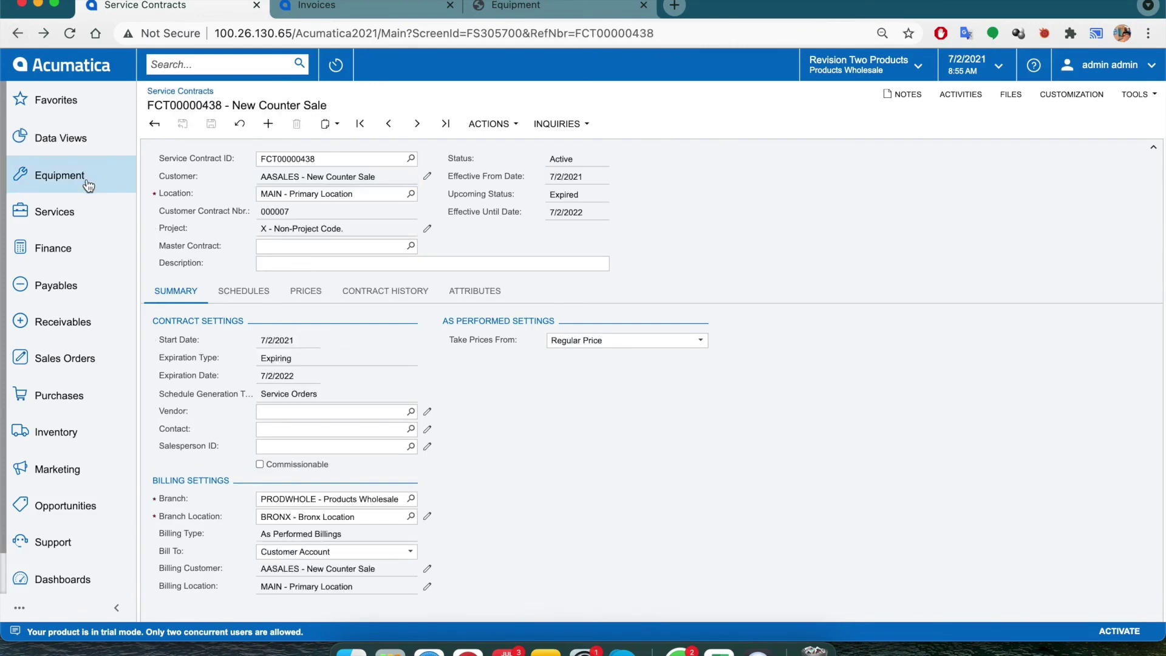
Step: Expand the Equipment workspace to list every page, including Service Contract Schedules and Contract List
{"action": "left_click", "coordinate": [88, 184]}
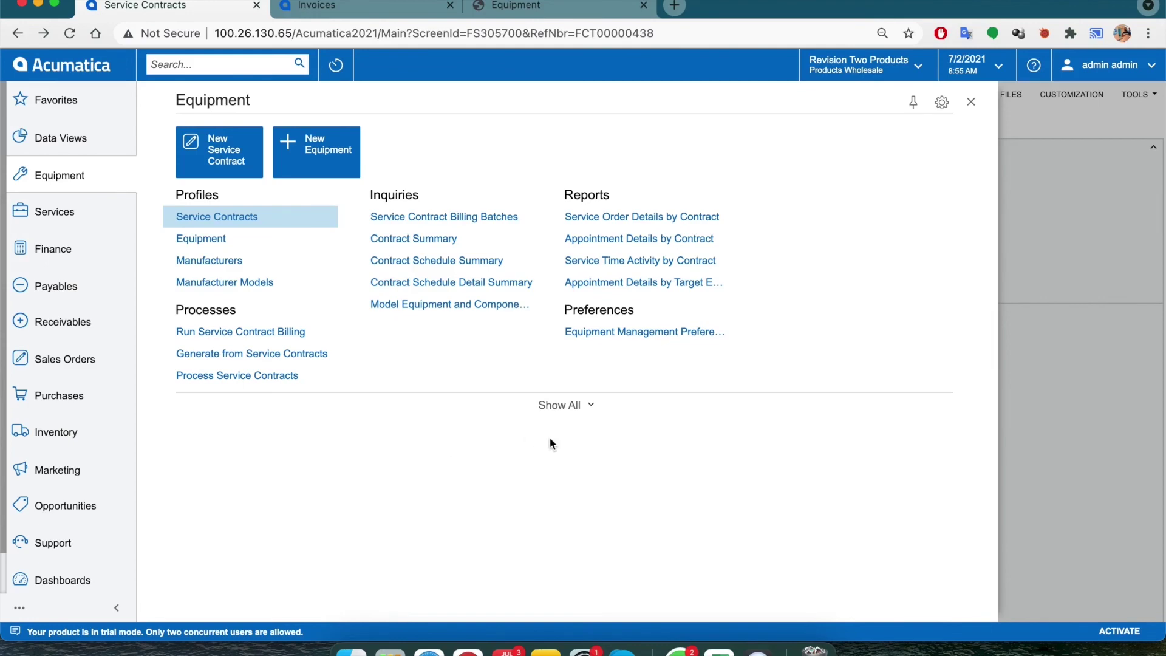
{"action": "left_click", "coordinate": [544, 405]}
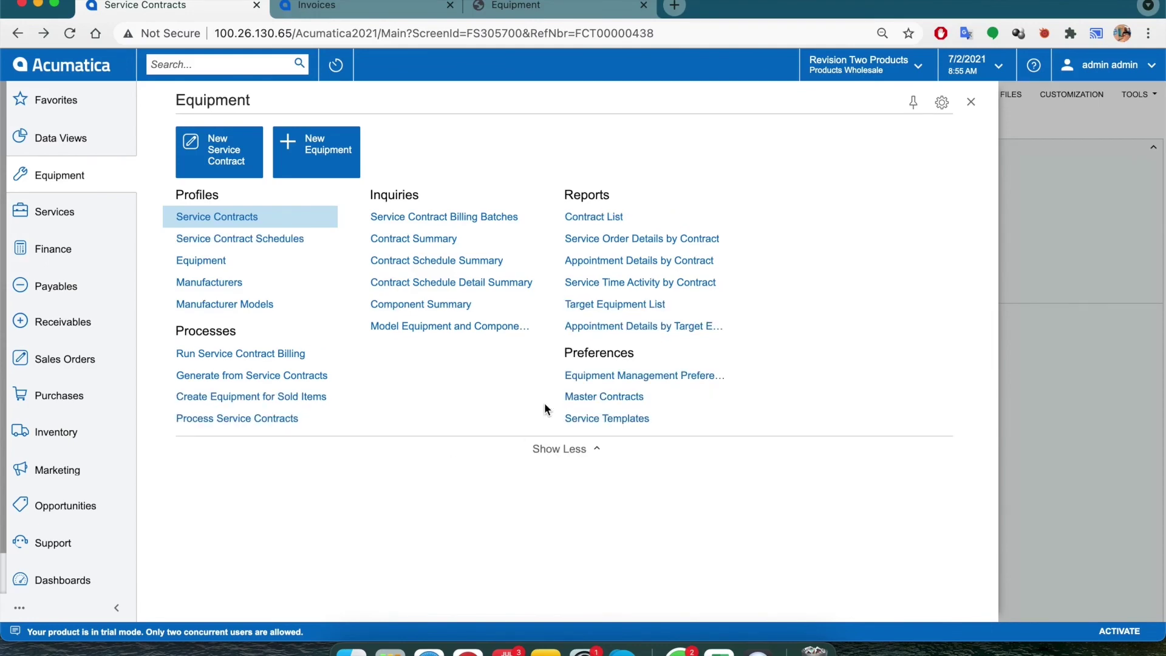